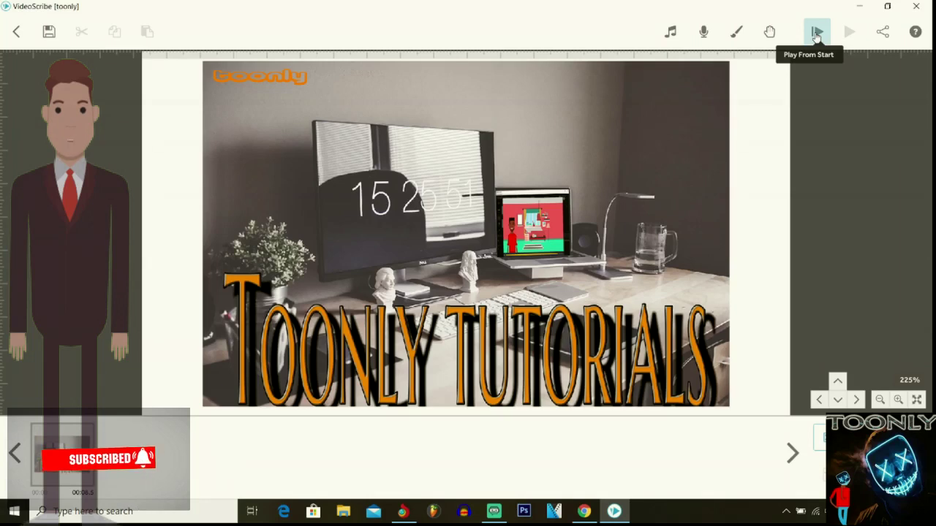
Preview the scribe from the start and render it as a Quicktime MOV video file with the zoom at the end.
click(816, 33)
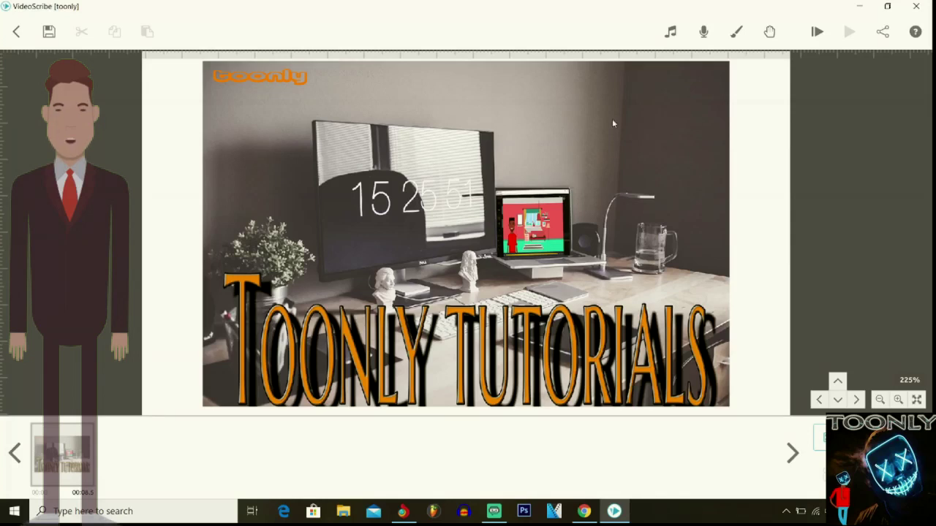
click(883, 31)
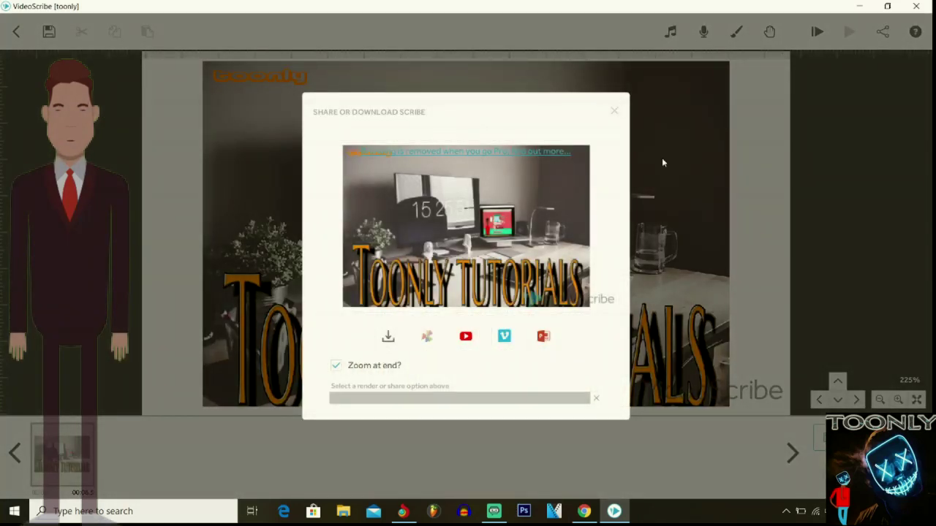
click(387, 336)
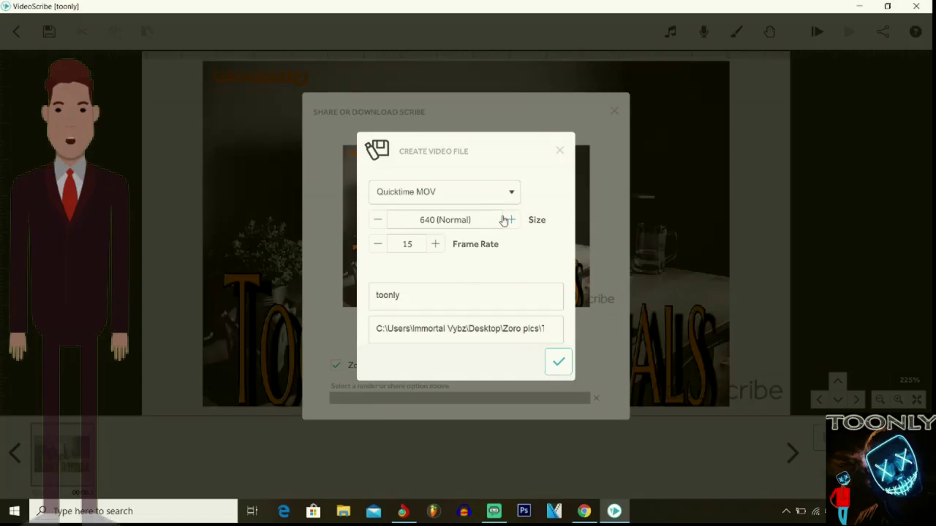
click(509, 192)
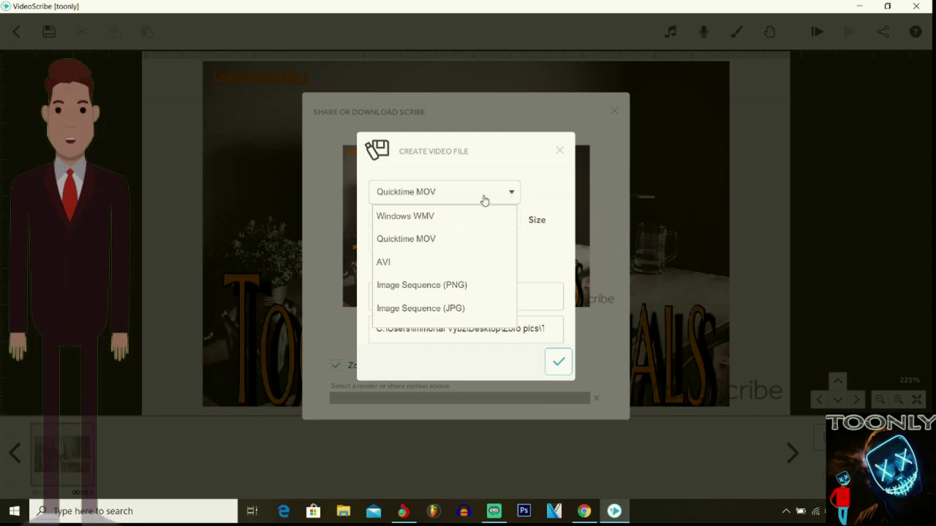
click(557, 359)
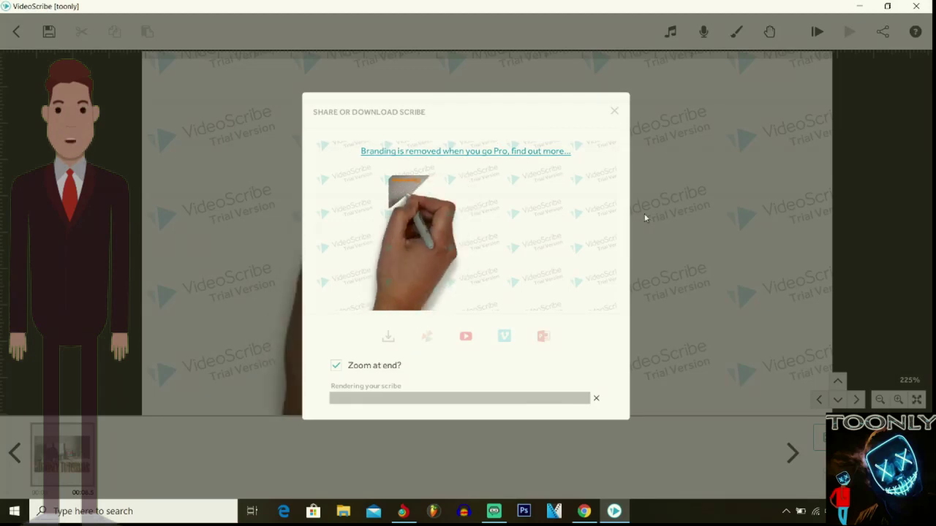
Switch to the browser and bring up the ezgif.com Video to GIF converter page.
click(861, 6)
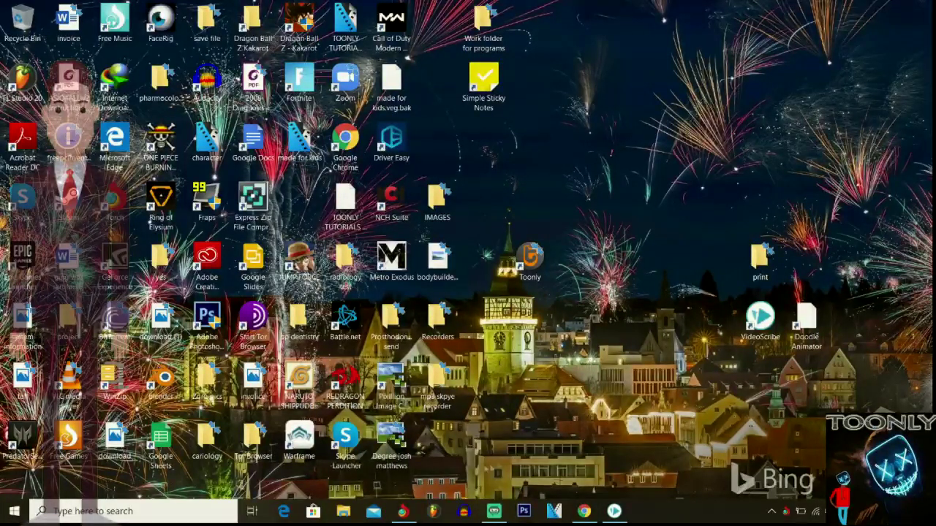
click(403, 511)
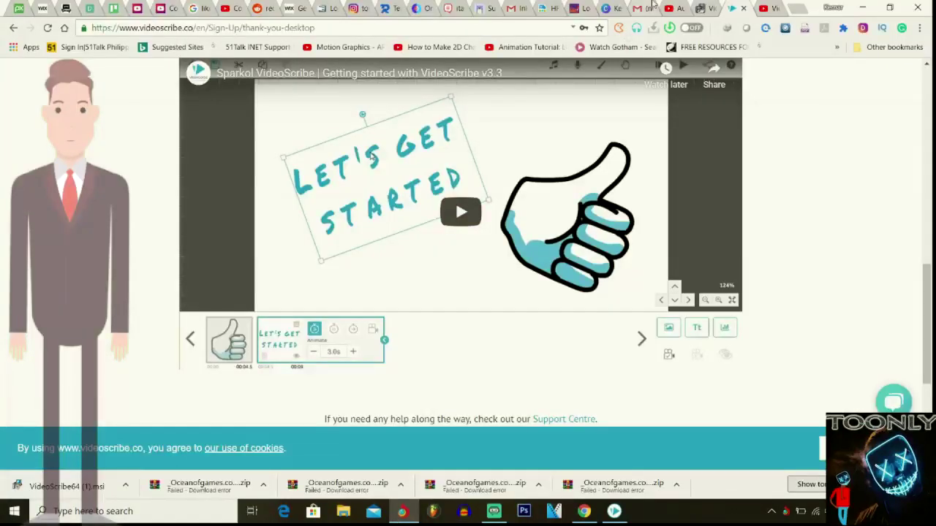
click(701, 8)
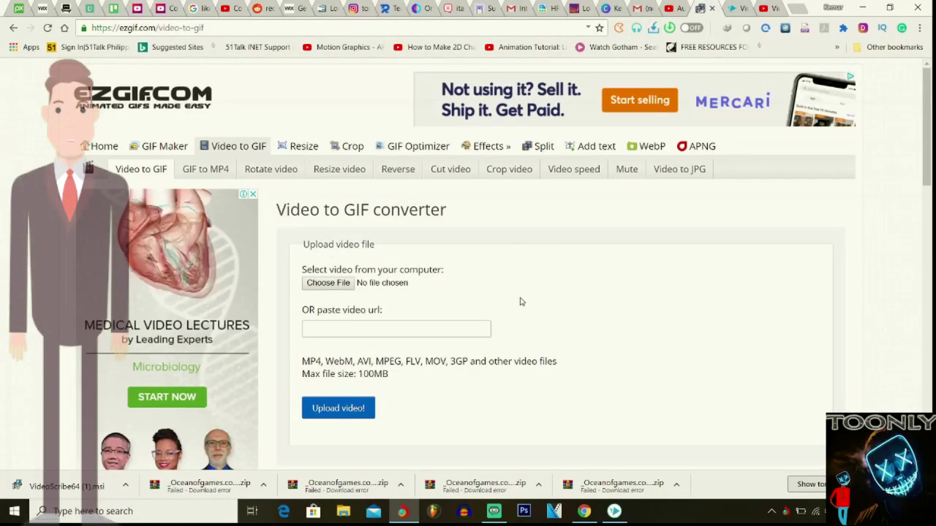
Switch to VideoScribe, close the exported video's playback and return to the Video to GIF converter in the browser.
click(614, 512)
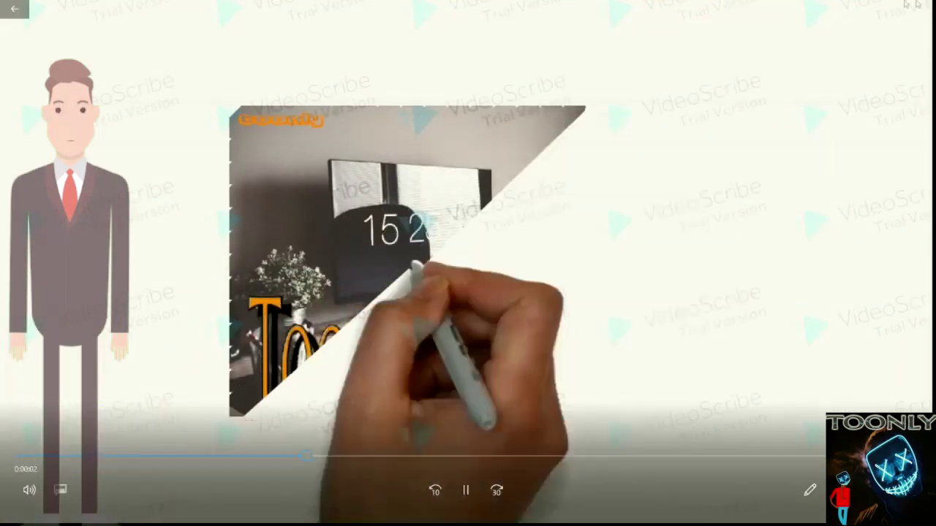
click(923, 8)
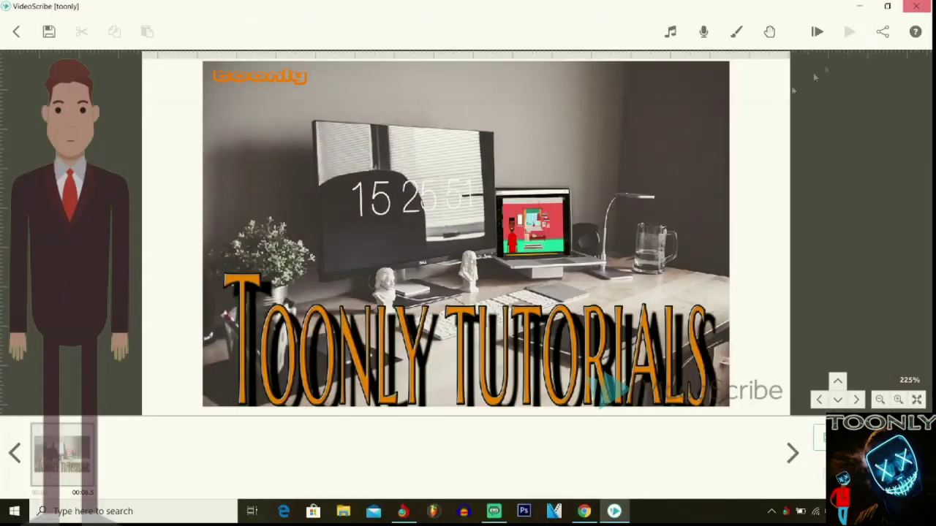
click(855, 6)
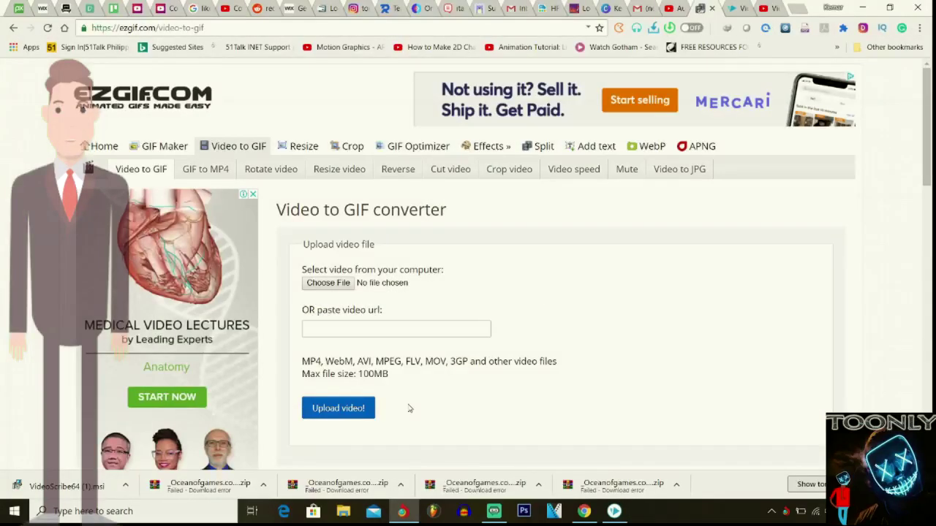
Open the converter's video file selection and look through the Videos and Downloads folders for the exported scribe.
click(321, 283)
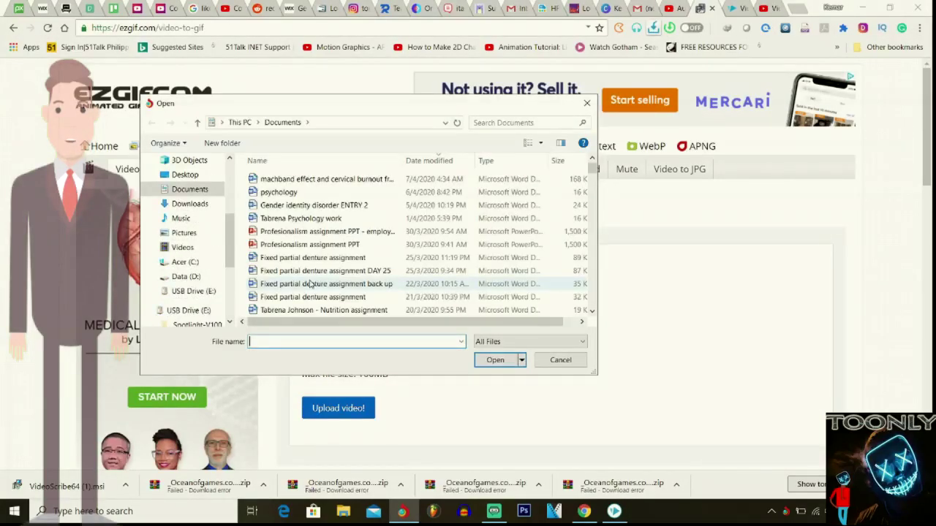
click(188, 247)
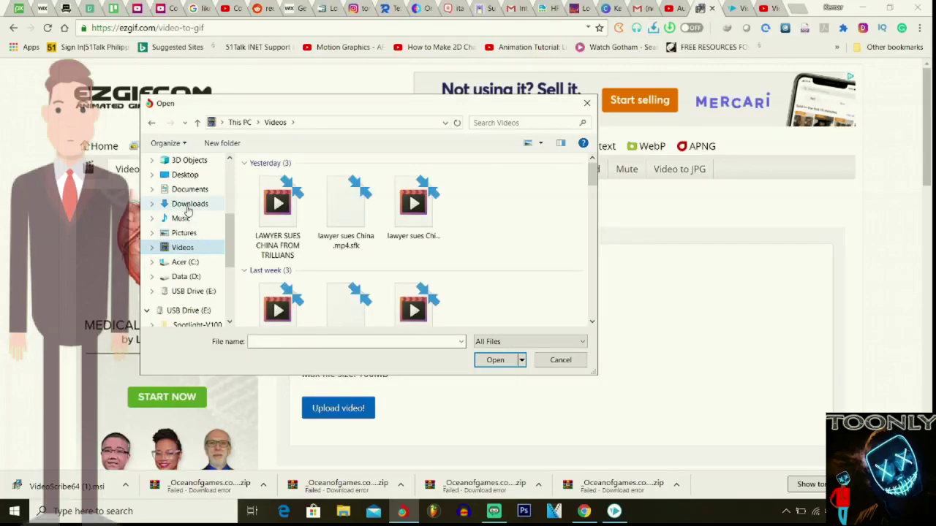
click(187, 207)
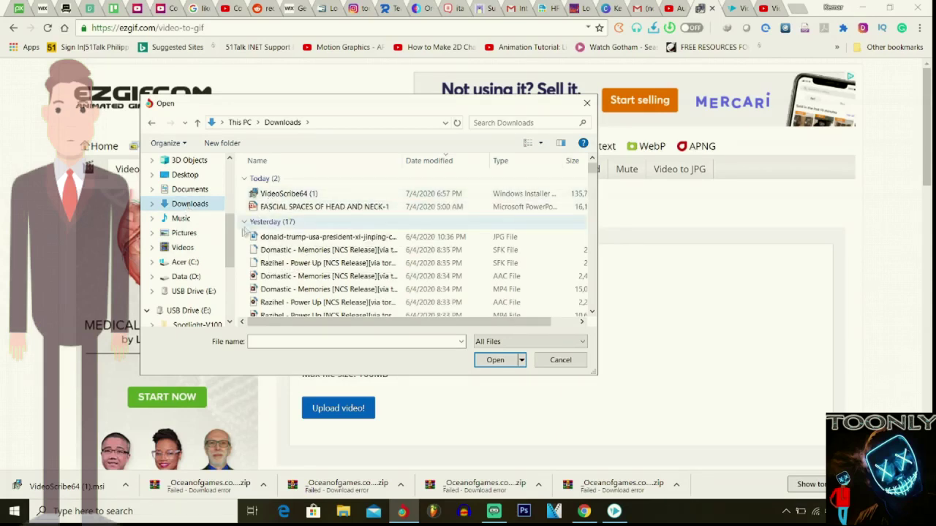
click(182, 248)
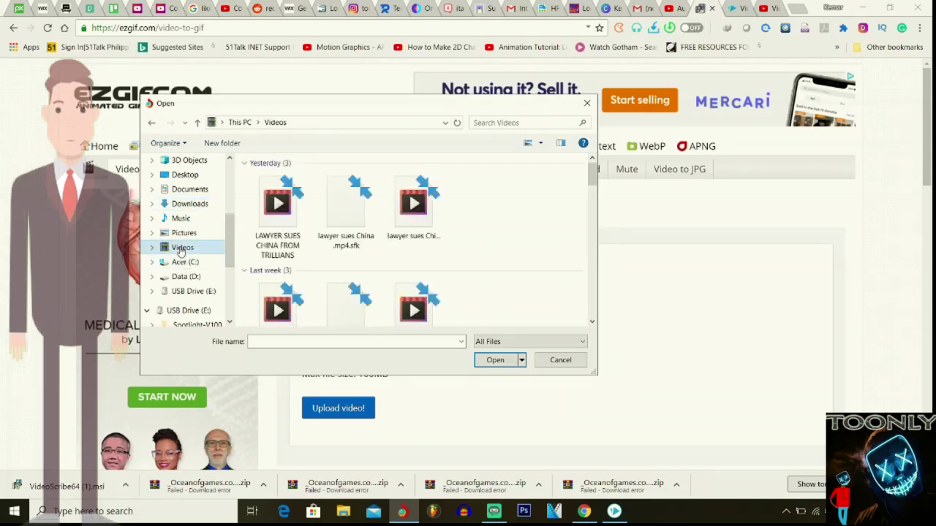
click(190, 204)
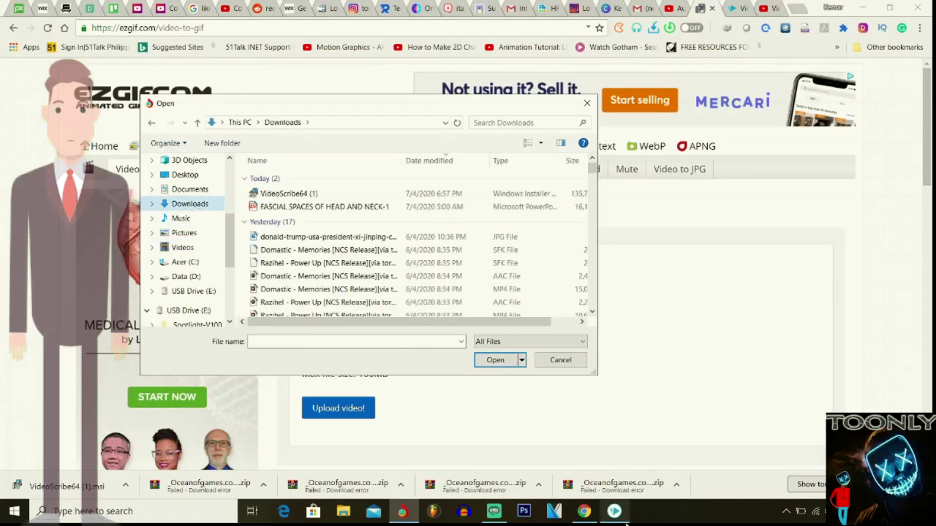
Switch to VideoScribe and check the scribe's save options and video export settings for the output location.
click(622, 514)
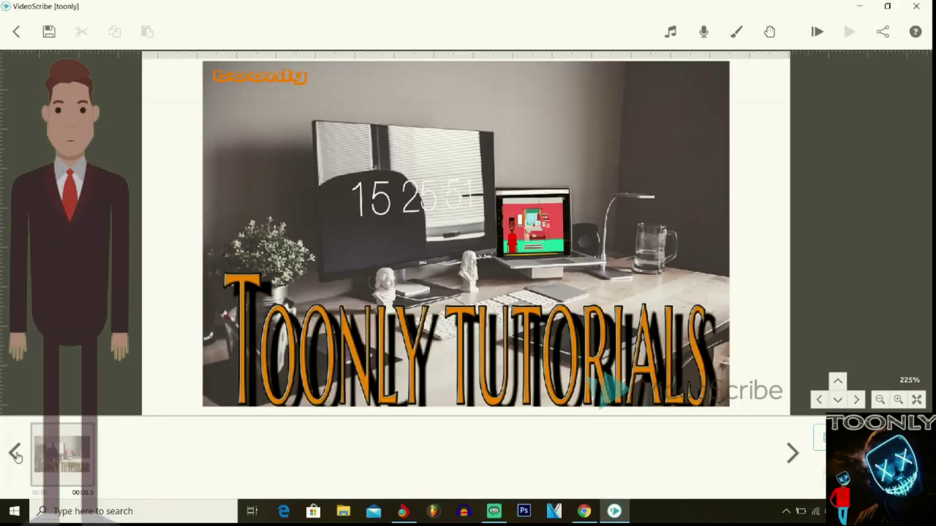
click(48, 32)
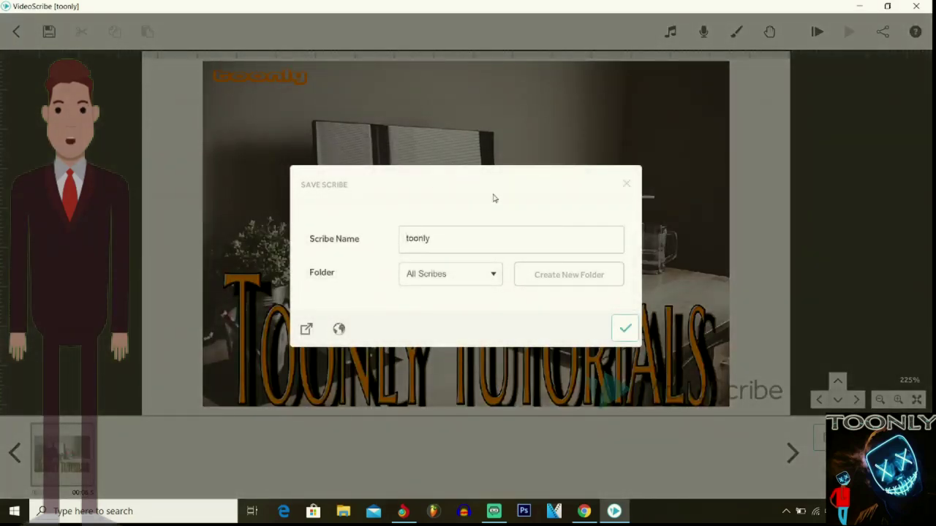
click(626, 185)
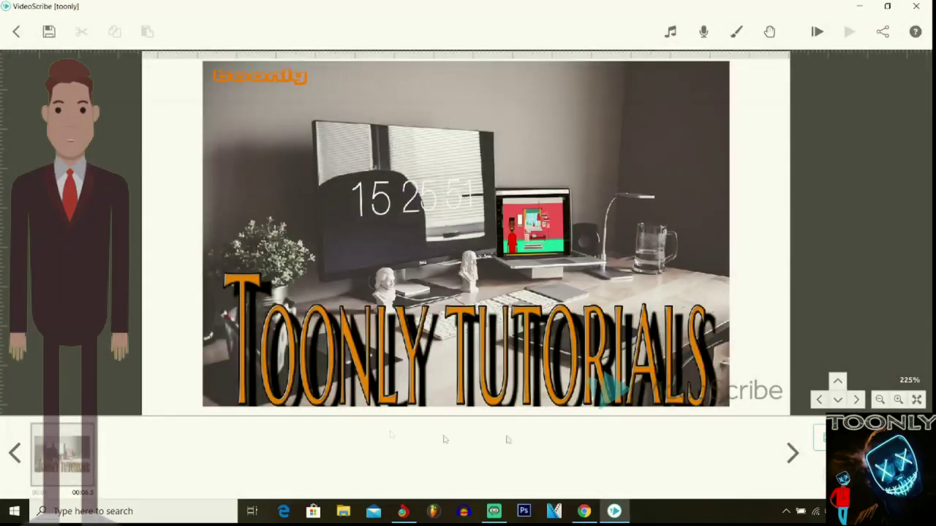
click(884, 33)
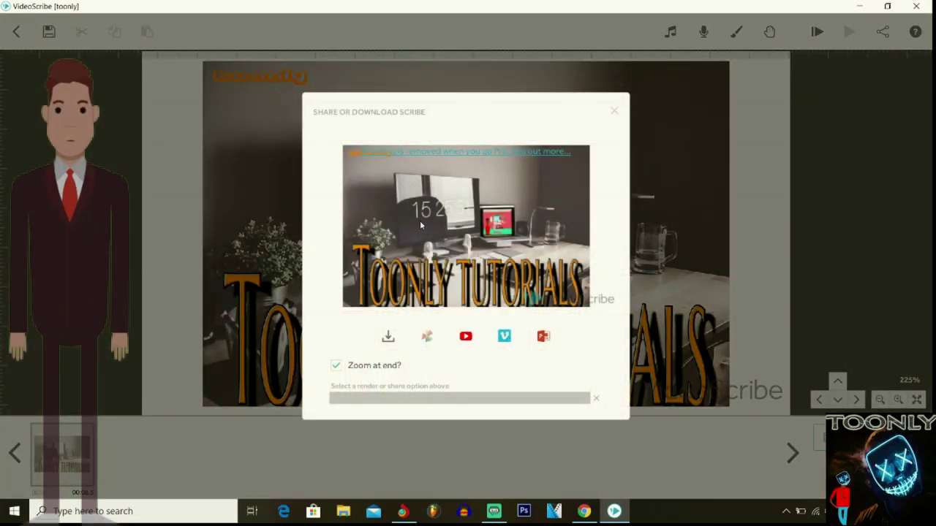
click(388, 338)
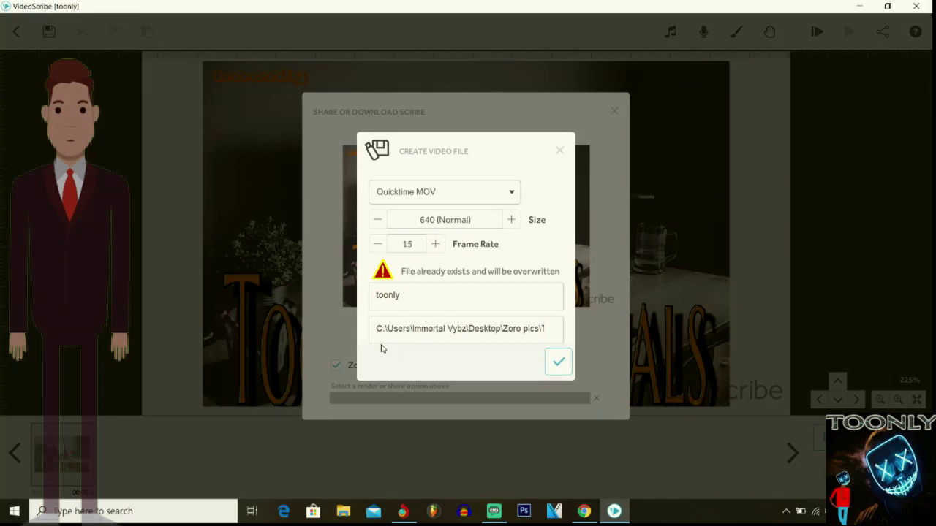
click(560, 152)
Switch to the browser and look through the Desktop's Zoro pics folder for the exported video, using date sorting, and close the file selection.
mouse_move(402, 511)
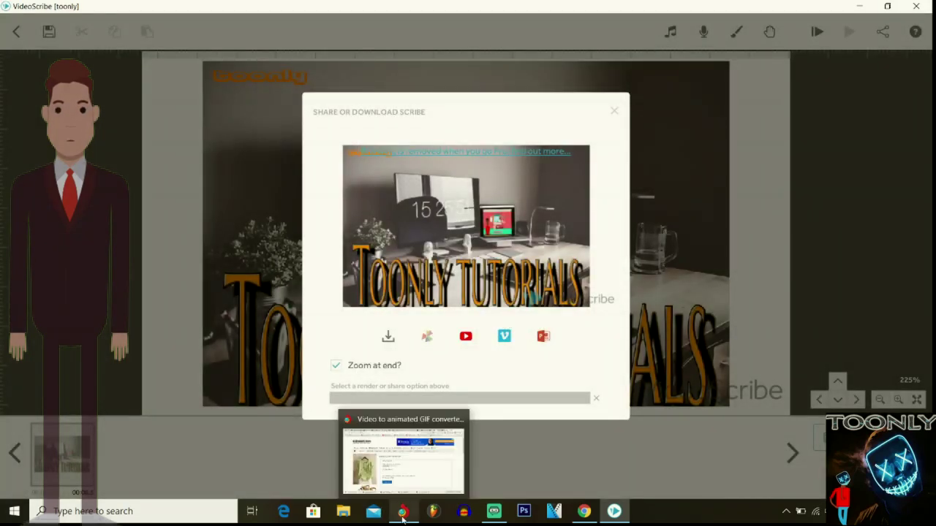
click(400, 456)
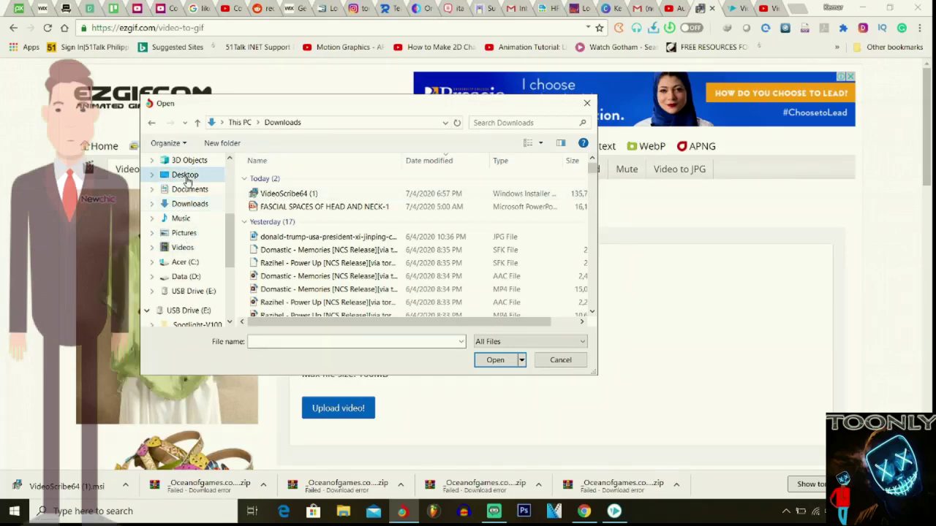
click(183, 176)
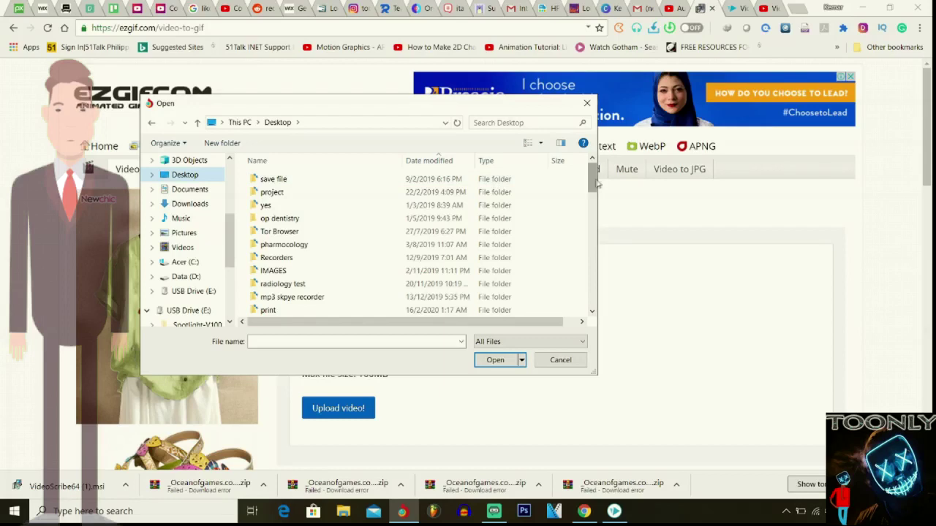
drag(592, 183, 592, 204)
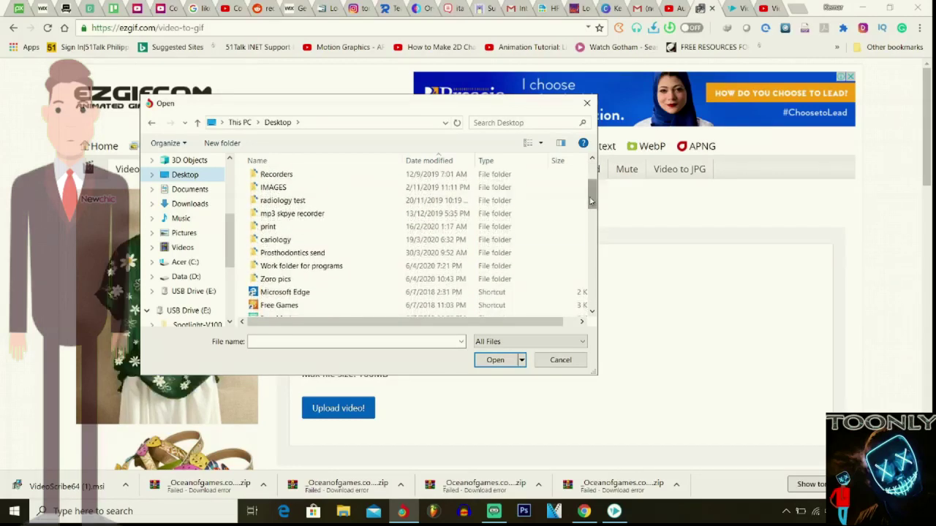
double_click(274, 280)
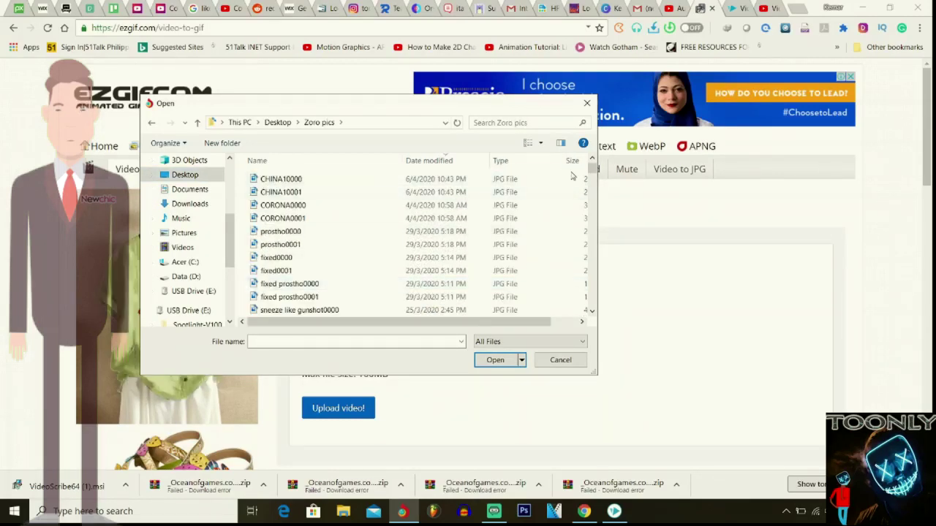
drag(592, 169, 574, 152)
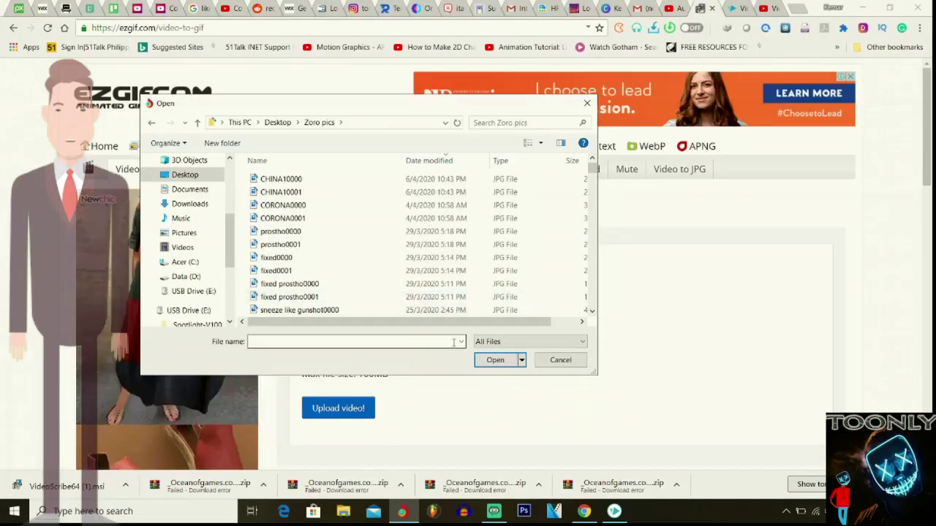
click(451, 162)
click(451, 162)
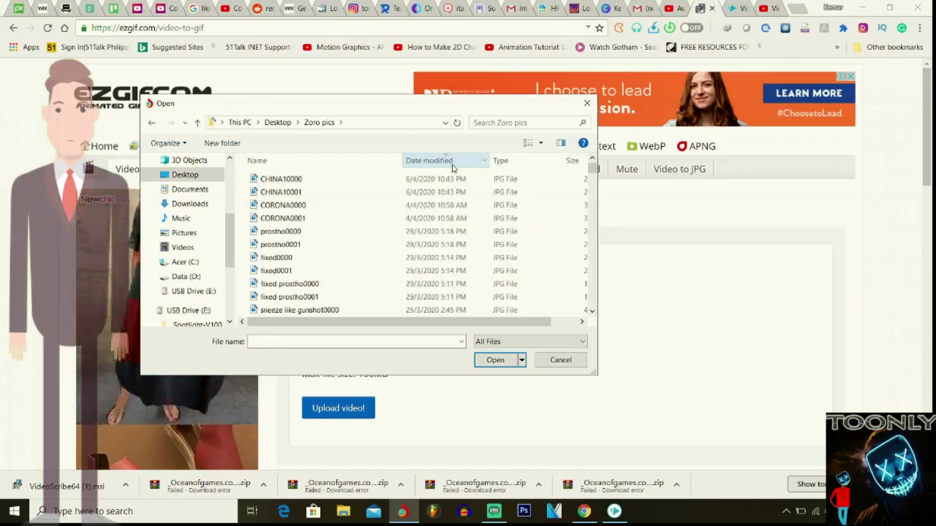
click(586, 104)
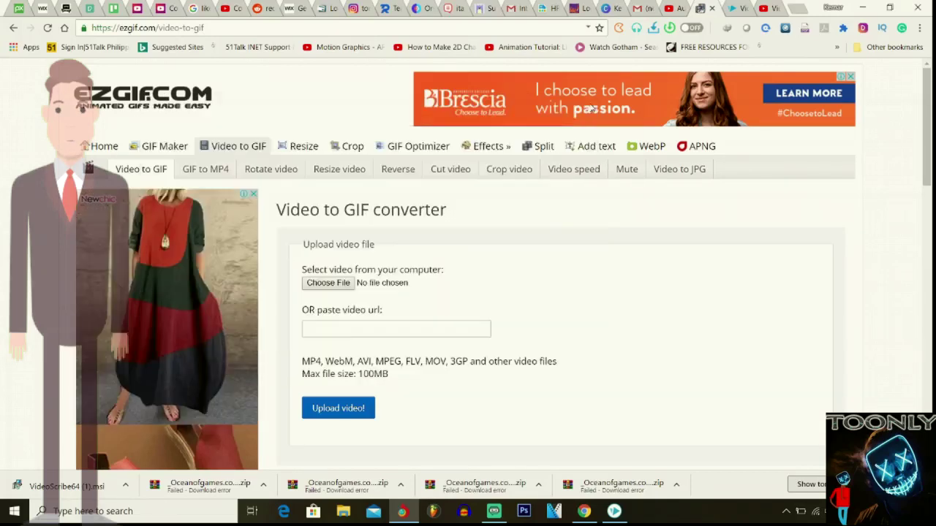
Switch to VideoScribe and inspect the output folder of the video export without changing it.
click(614, 511)
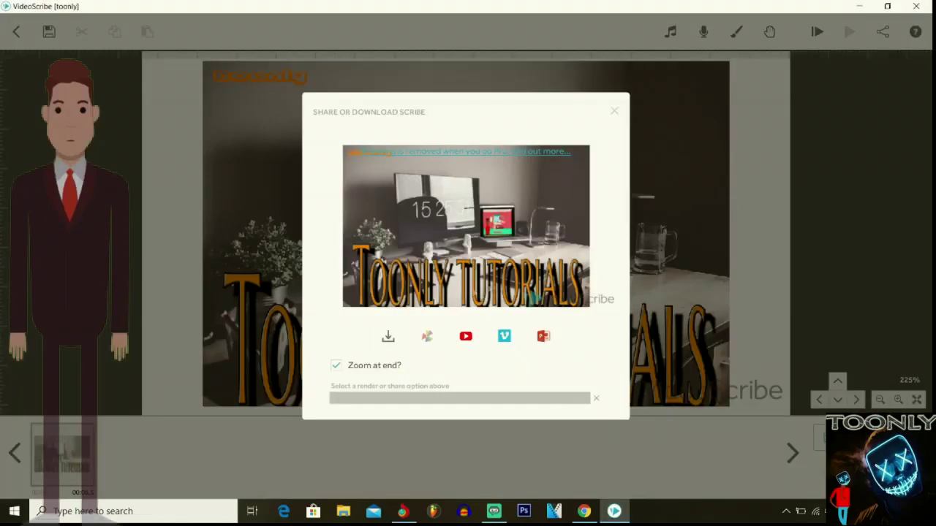
click(388, 337)
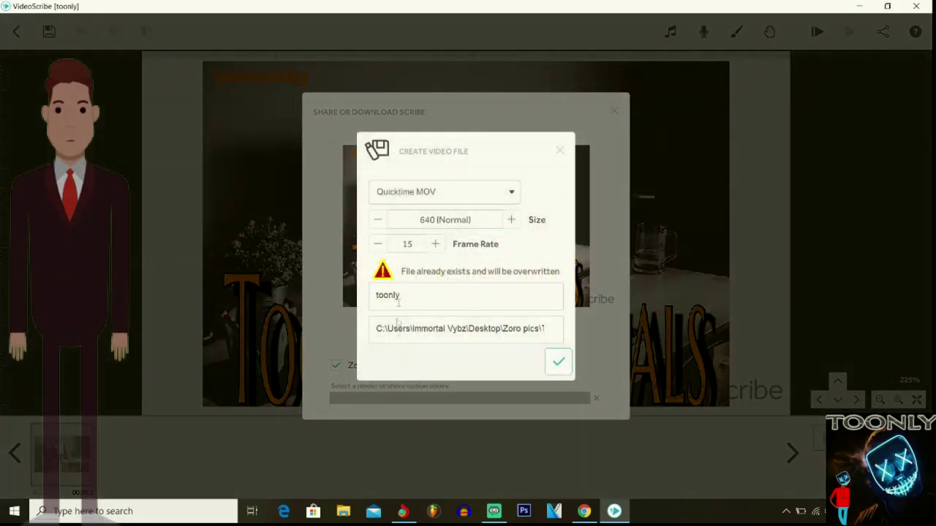
click(523, 329)
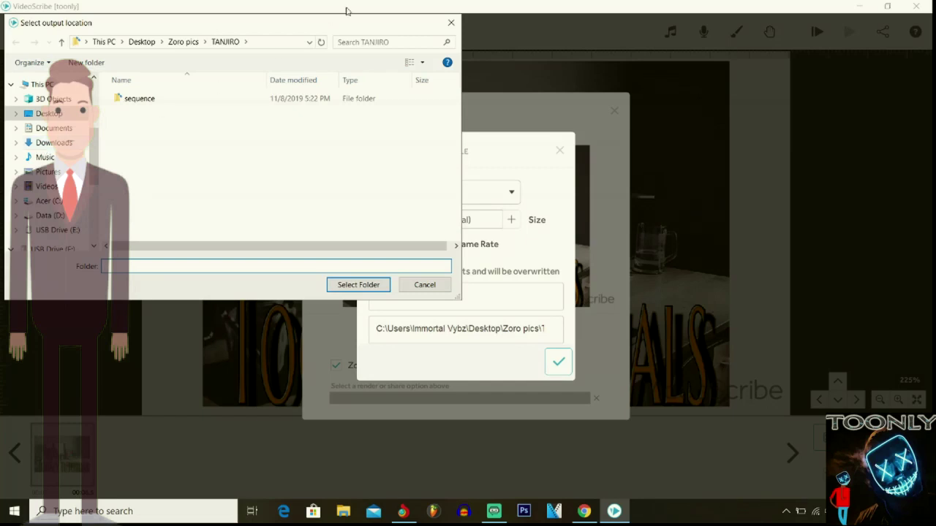
click(451, 22)
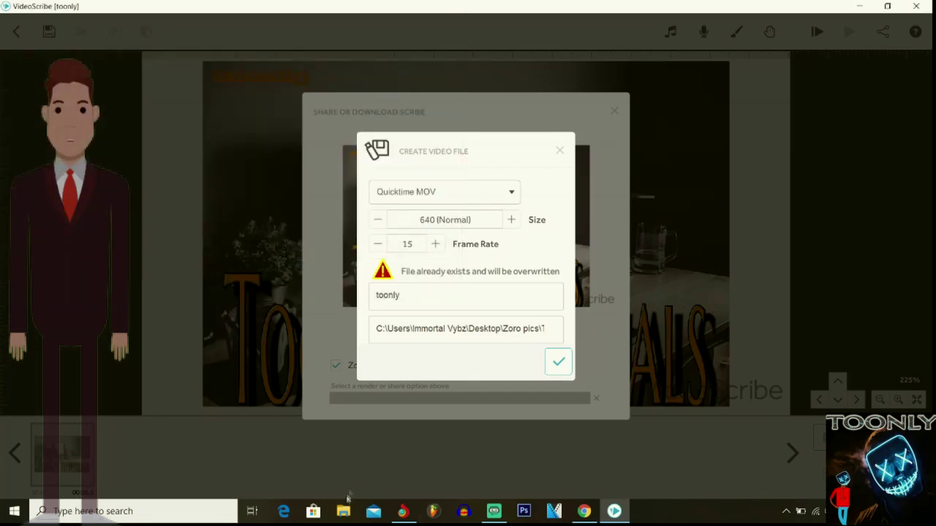
click(560, 151)
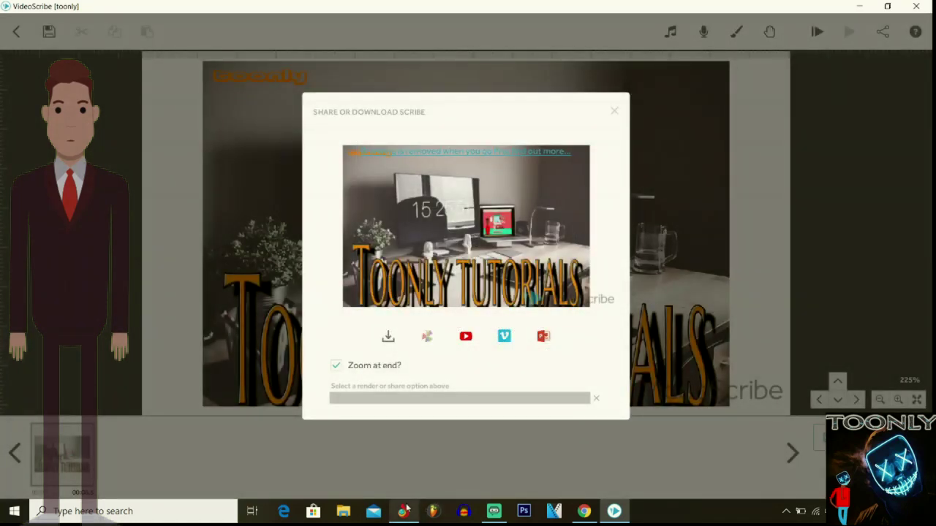
Switch to the browser and choose the toonly MOV file from the Desktop's Zoro pics > TANJIRO folder for the converter.
click(404, 511)
click(333, 284)
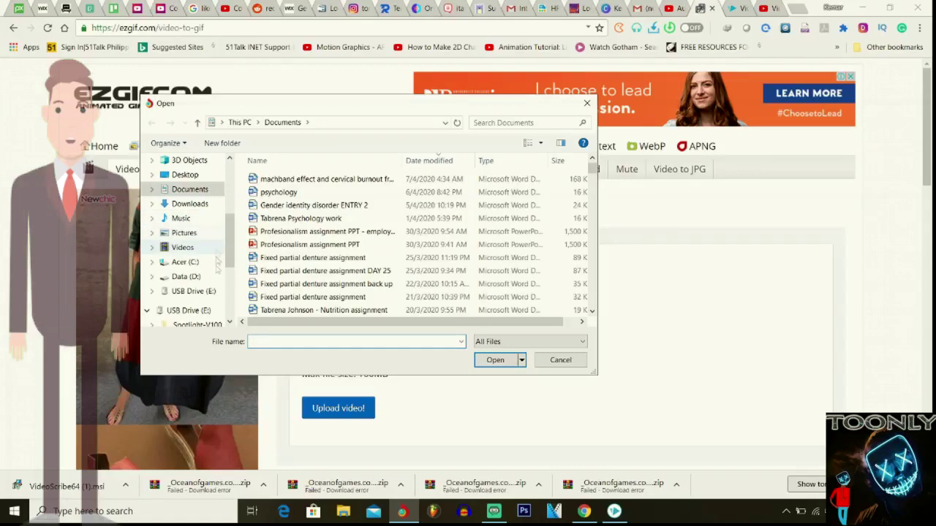
click(185, 174)
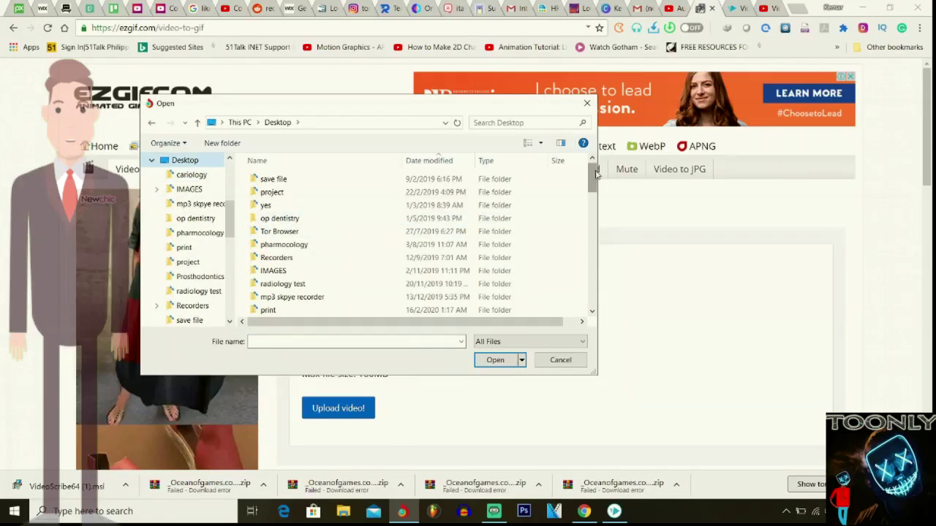
drag(596, 176, 596, 201)
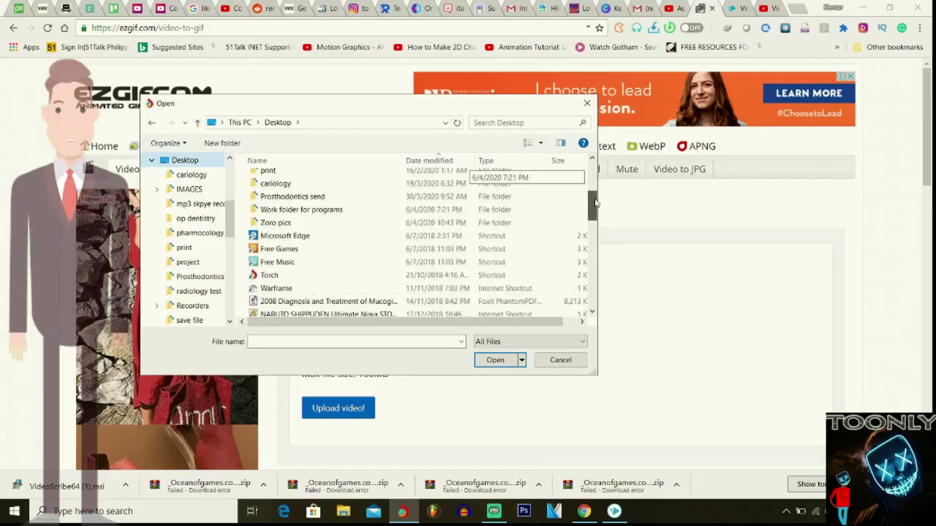
double_click(337, 230)
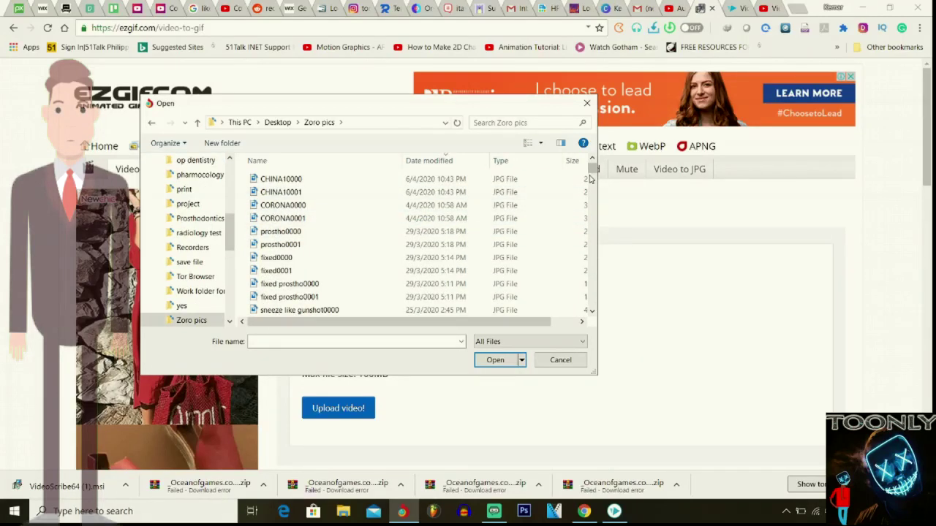
drag(592, 171, 608, 358)
drag(617, 160, 594, 311)
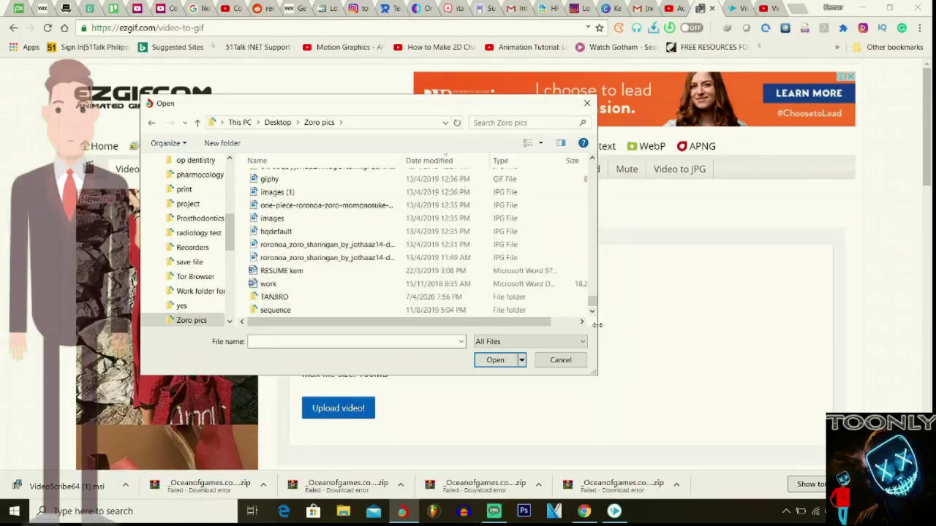
click(293, 303)
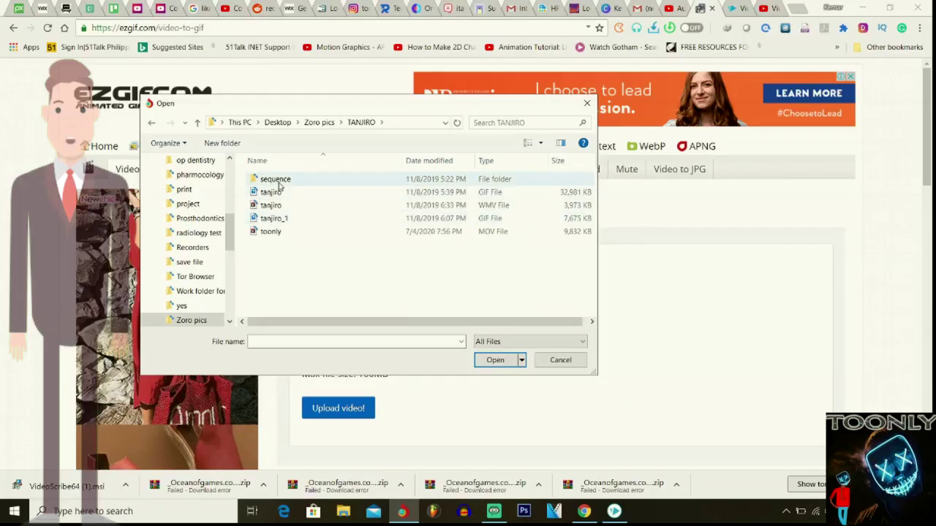
click(291, 237)
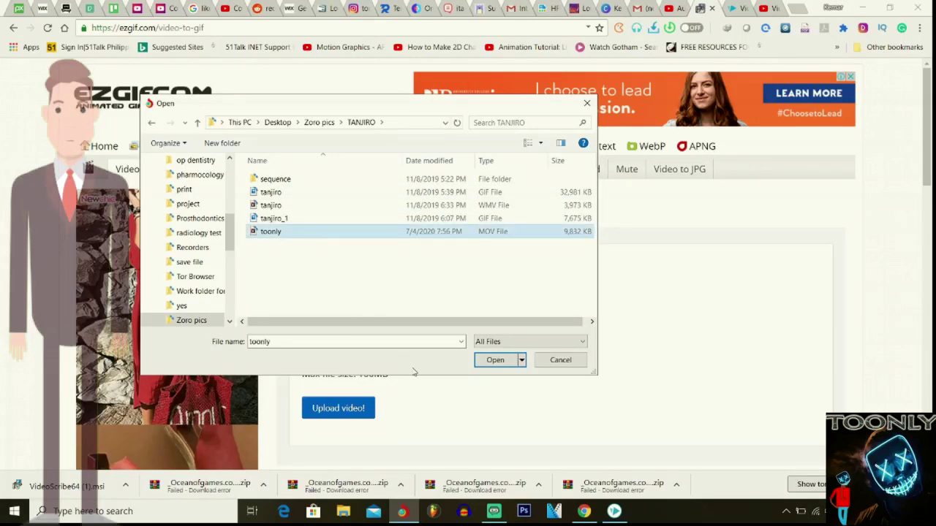
click(491, 360)
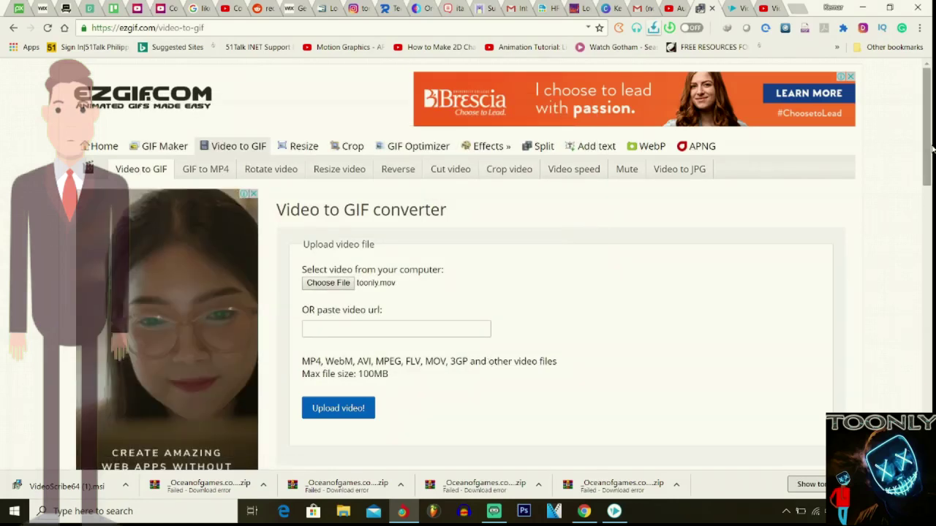
Upload toonly.mov to the converter and convert it to a GIF with the default size, frame rate and method settings.
scroll(931, 149, down, 2)
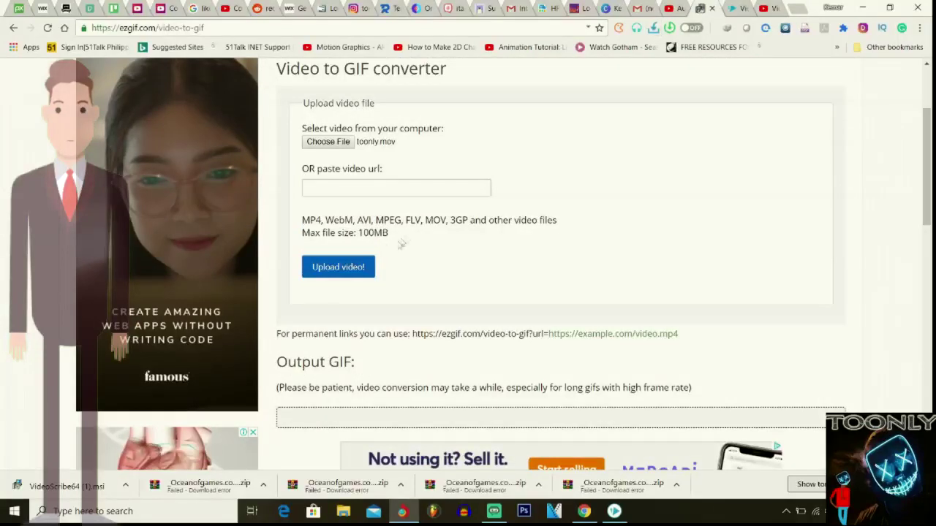
click(339, 267)
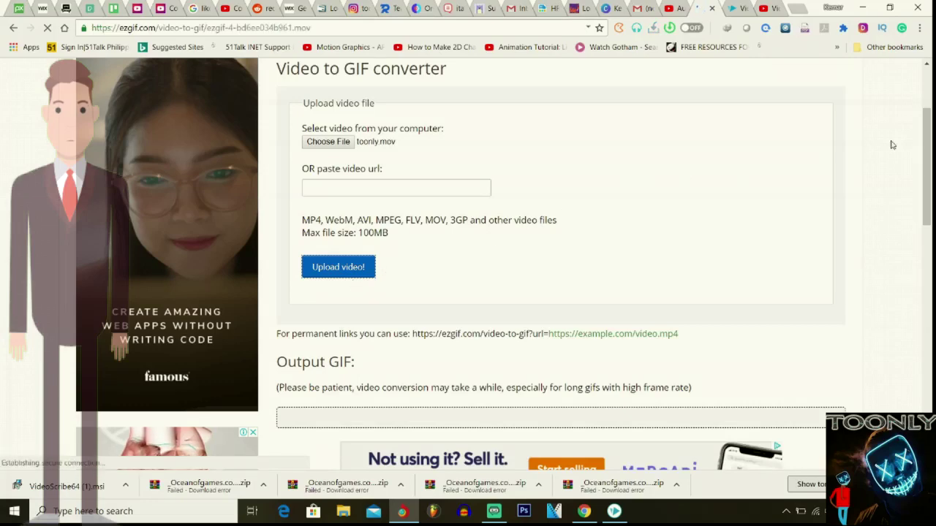
scroll(930, 167, down, 4)
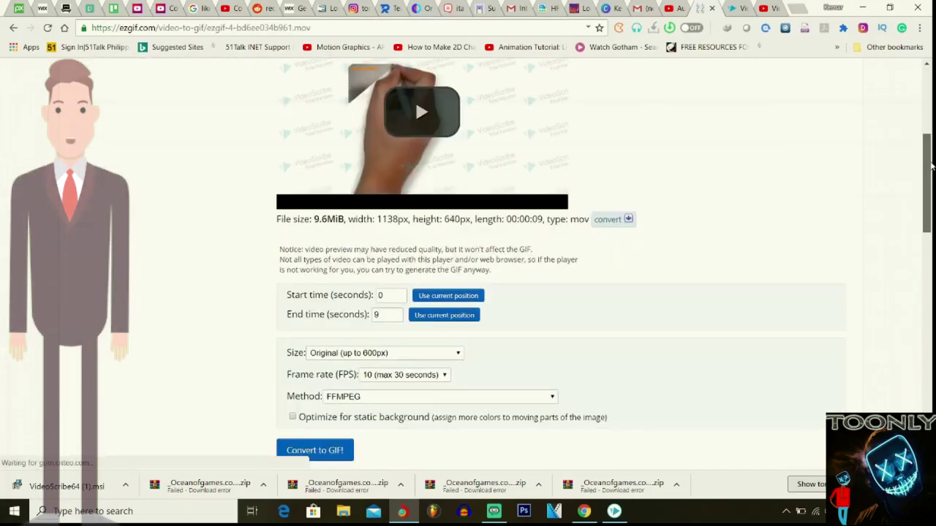
scroll(931, 175, down, 3)
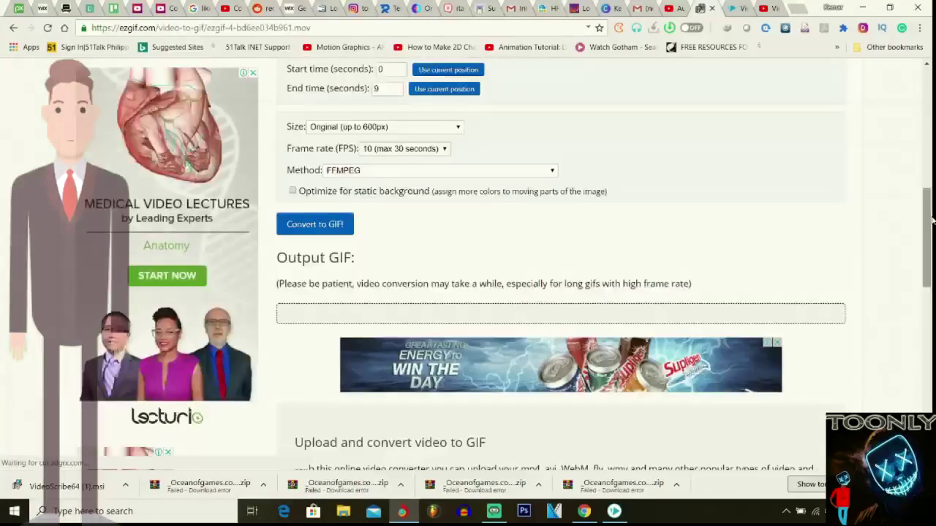
click(317, 228)
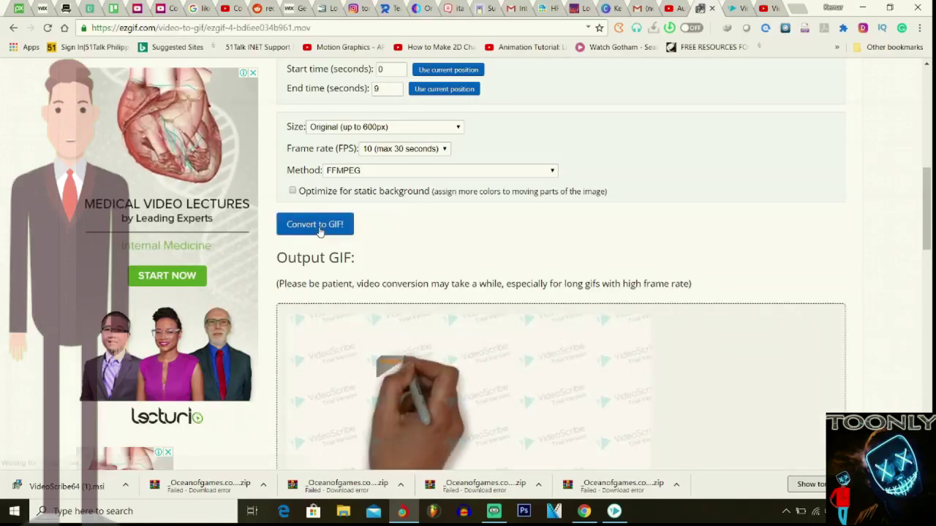
Check the output GIF's preview and save the GIF to the computer.
drag(929, 208, 931, 239)
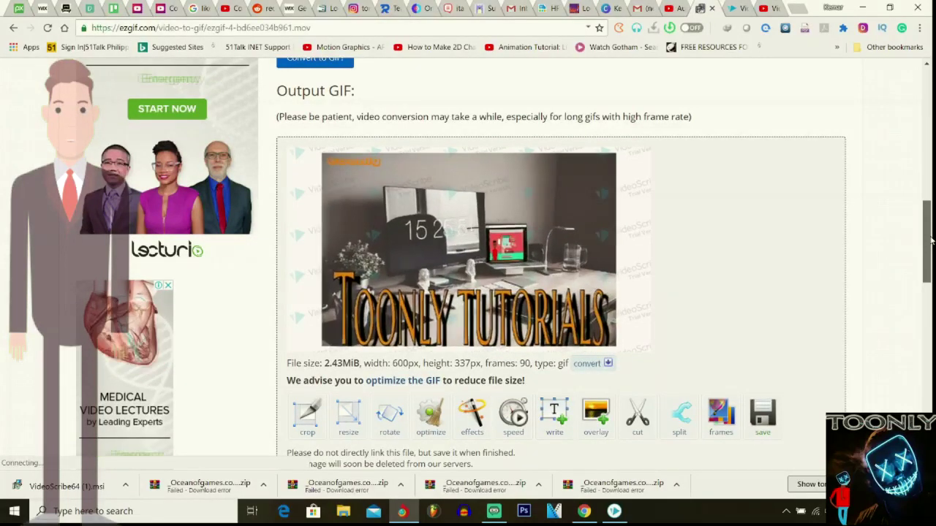
drag(930, 240, 931, 261)
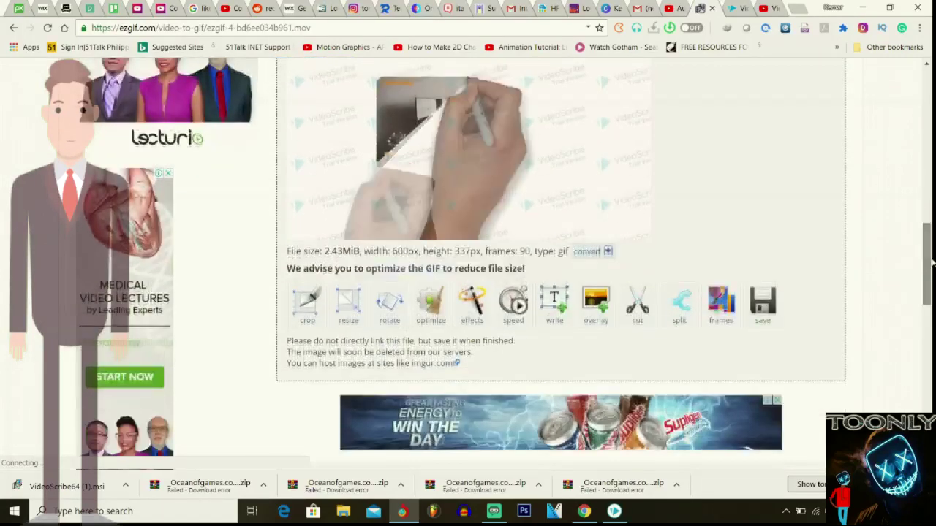
click(764, 318)
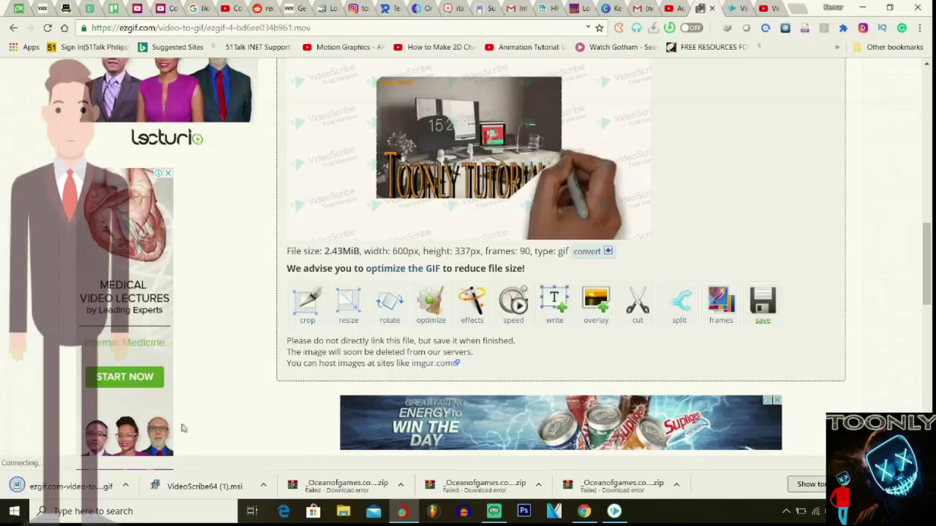
Minimize the browser, close VideoScribe's share or download dialog, and launch Toonly from the desktop.
click(862, 5)
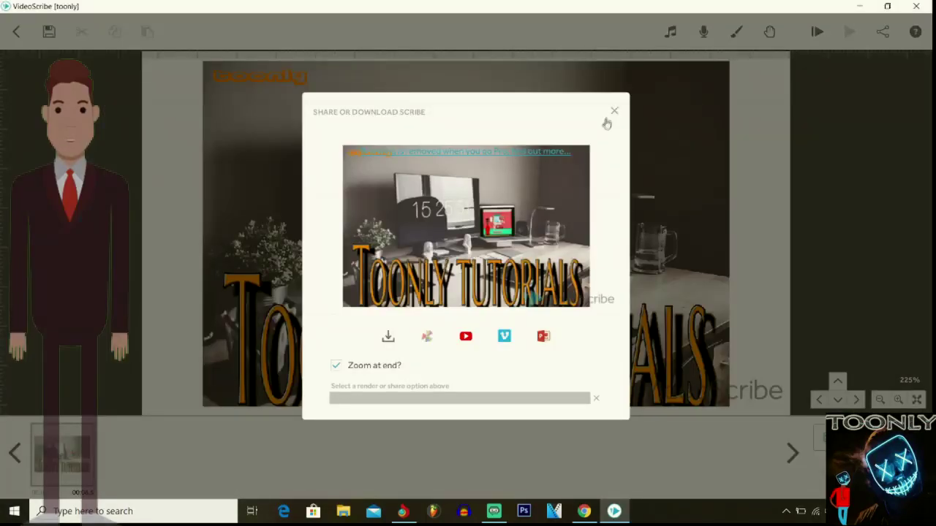
click(613, 114)
click(859, 5)
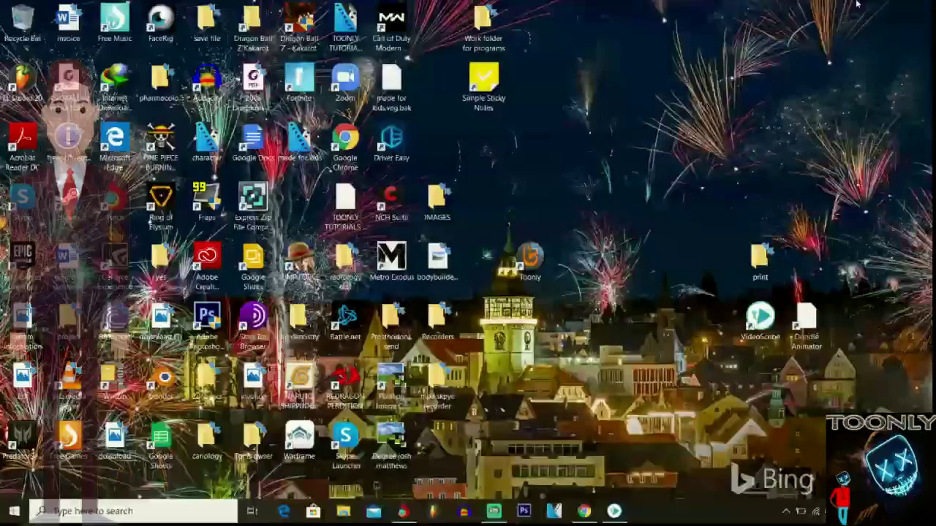
click(530, 257)
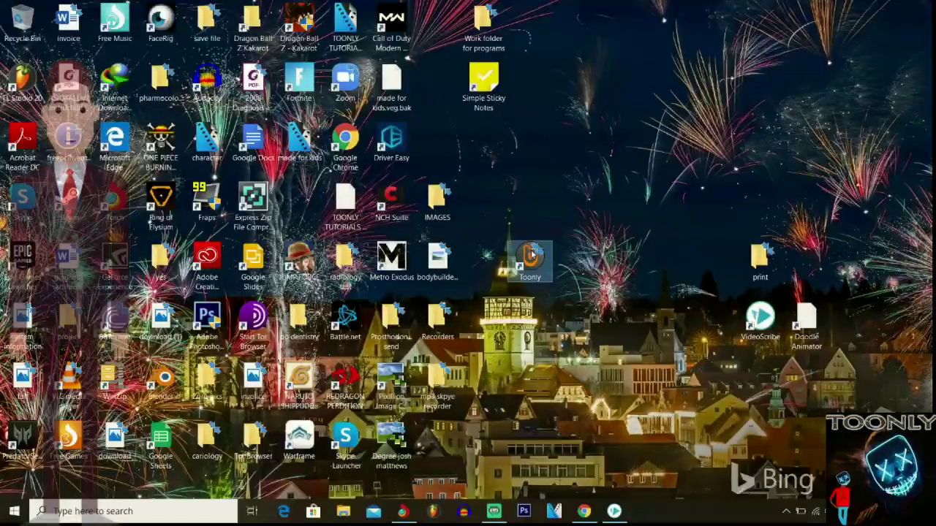
double_click(532, 254)
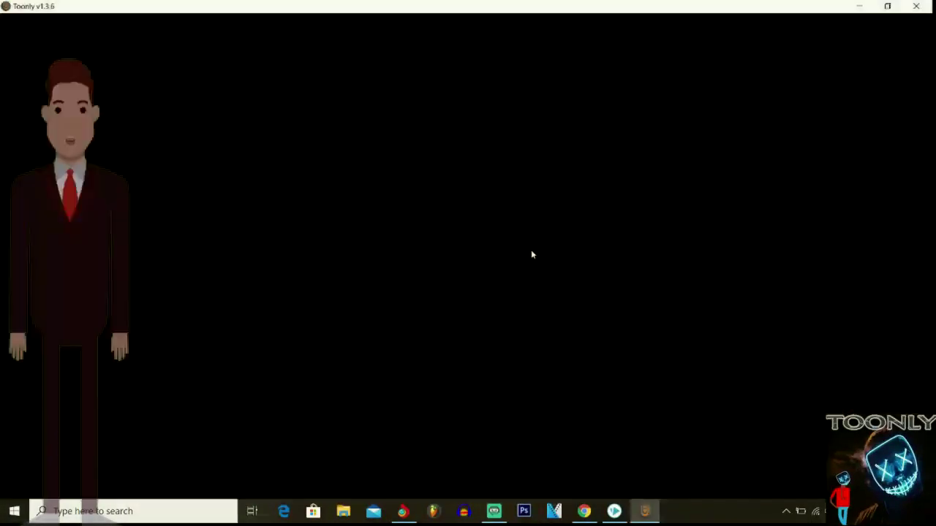
click(493, 512)
click(494, 512)
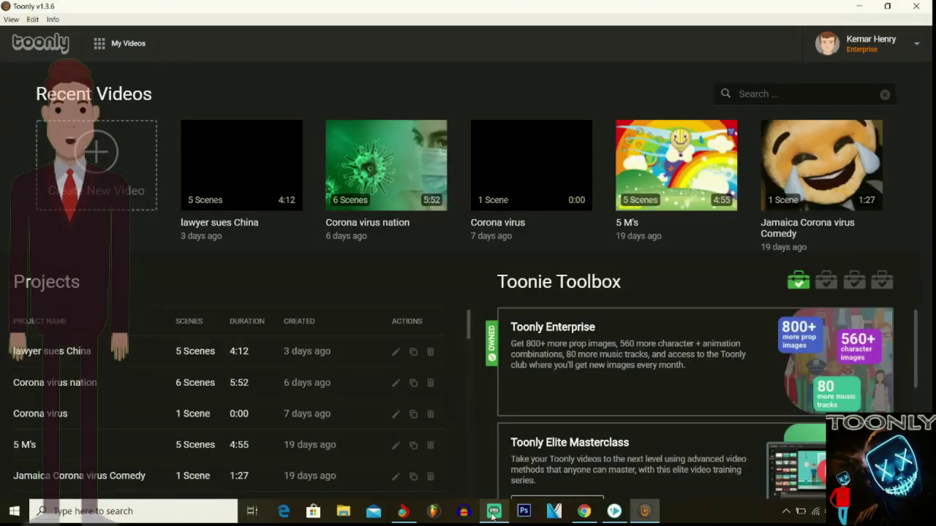
Create a new Toonly video named videoscribe.
click(95, 152)
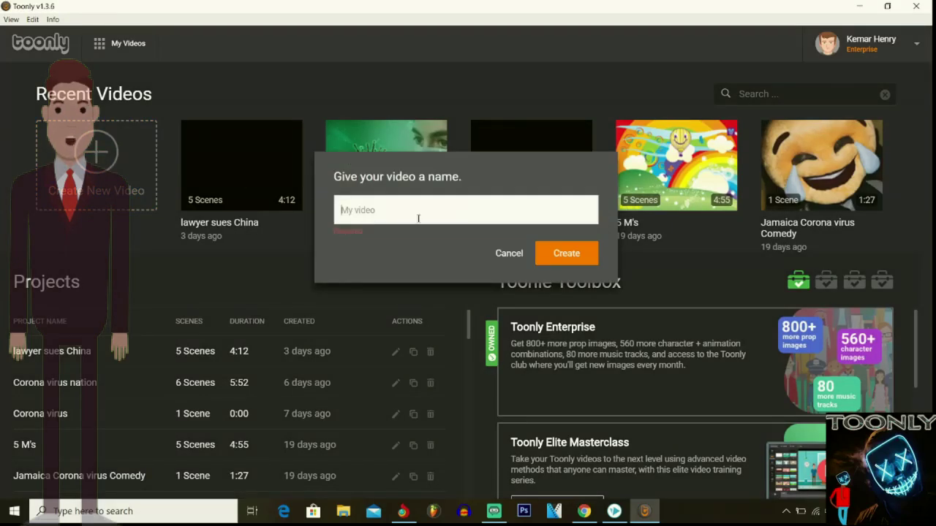
text(videoscribe)
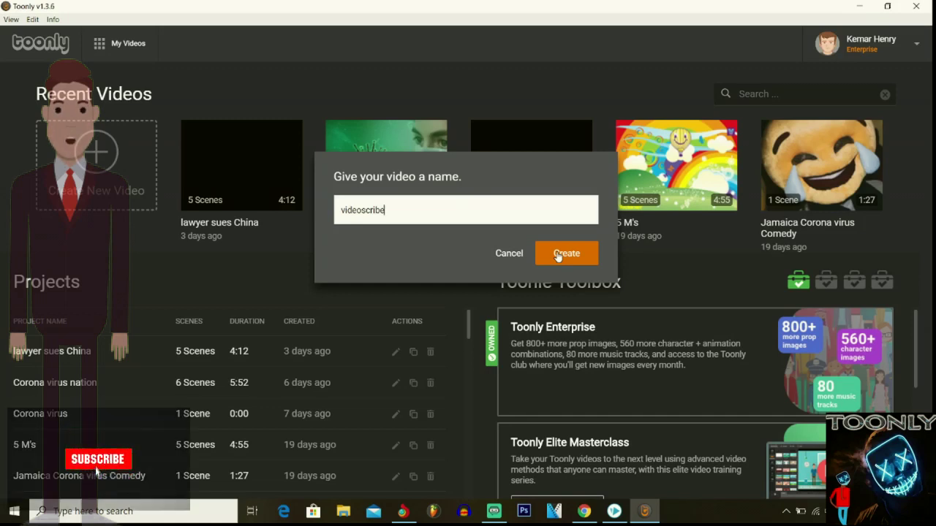
click(557, 254)
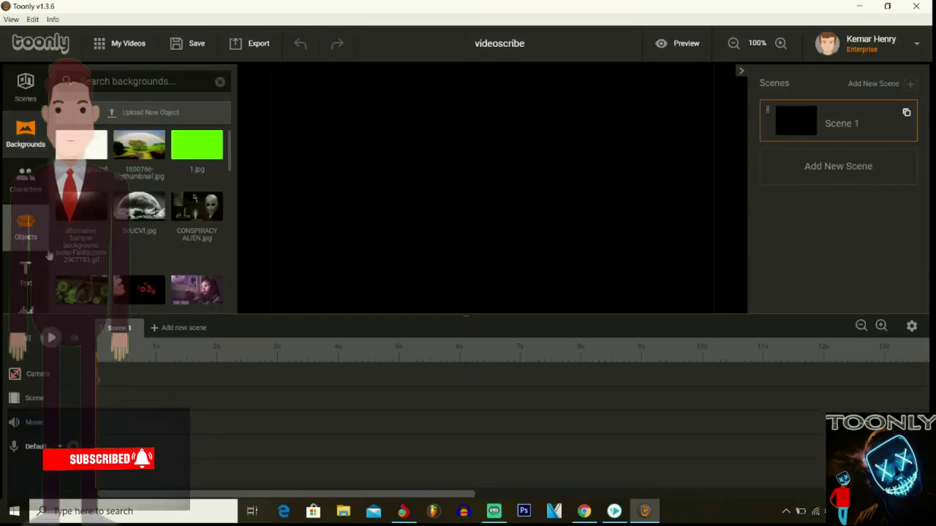
Start uploading a new object and rename the ezgif.com-video-to-gif file in Downloads to "toonly intro scribe".
click(25, 229)
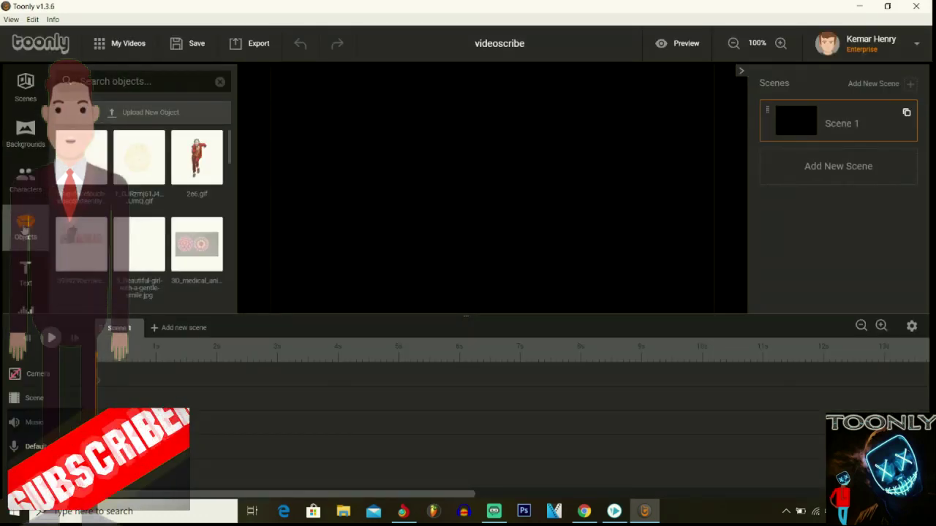
click(137, 114)
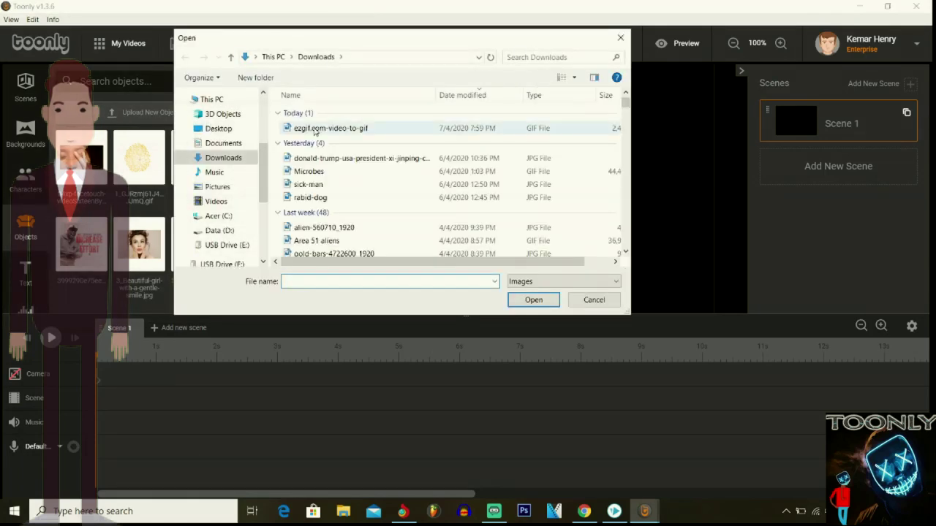
click(315, 129)
right_click(312, 128)
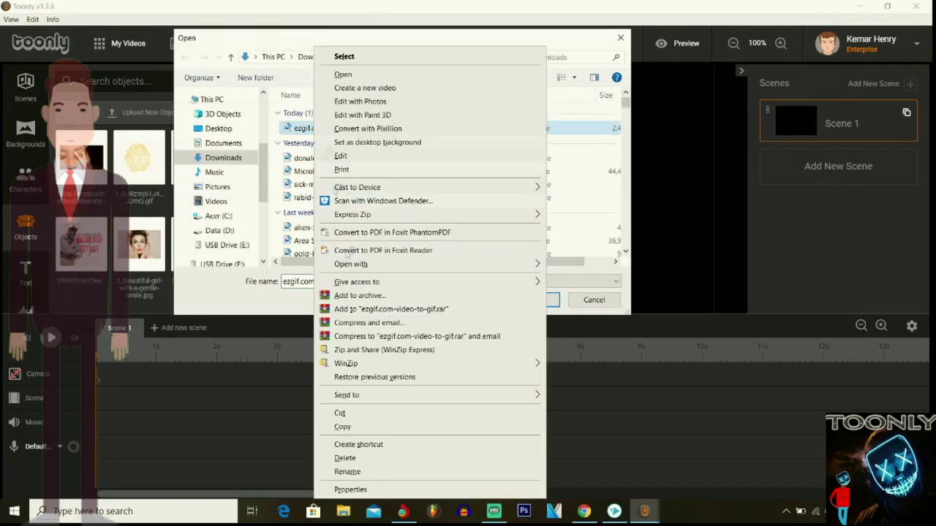
click(348, 471)
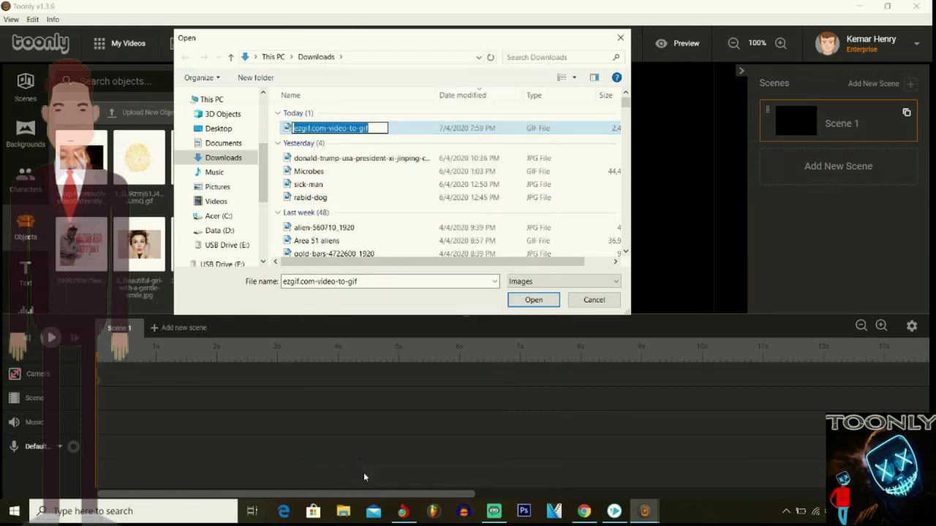
text(toonly i)
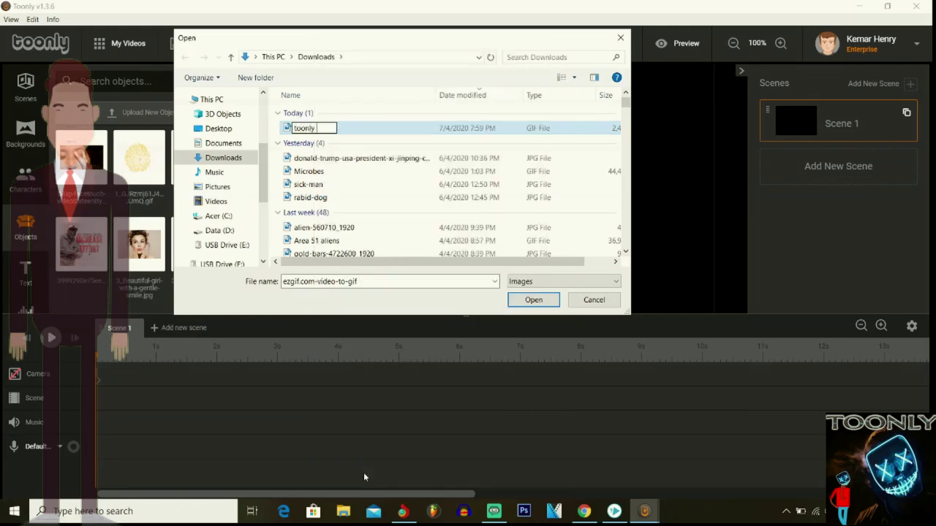
text(ntro scri)
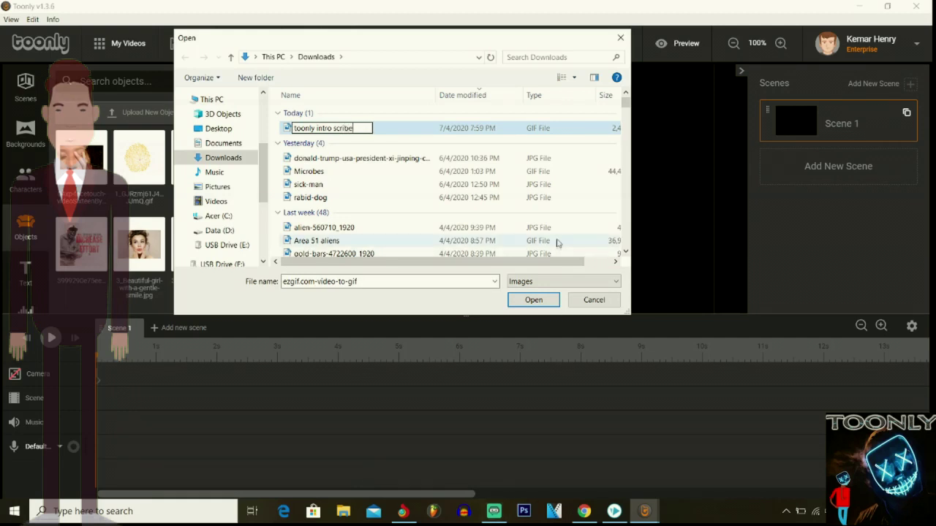
text(be)
key(Return)
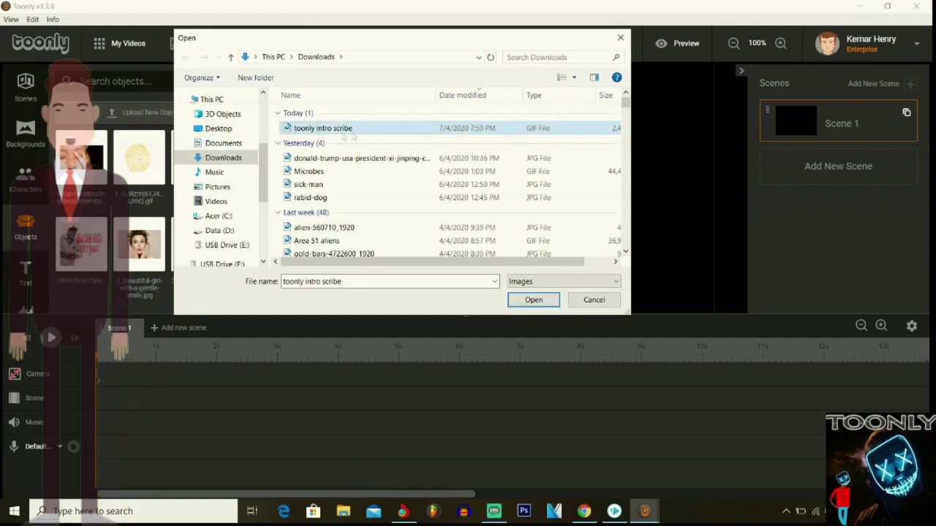
Select the toonly intro scribe GIF and upload it as a prop, keeping the name toonly intro scribe.gif.
click(314, 127)
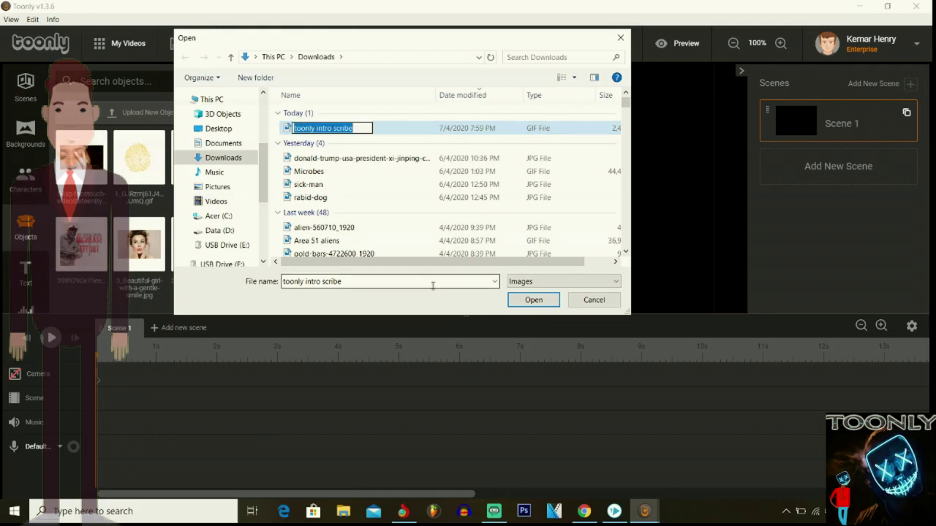
click(528, 300)
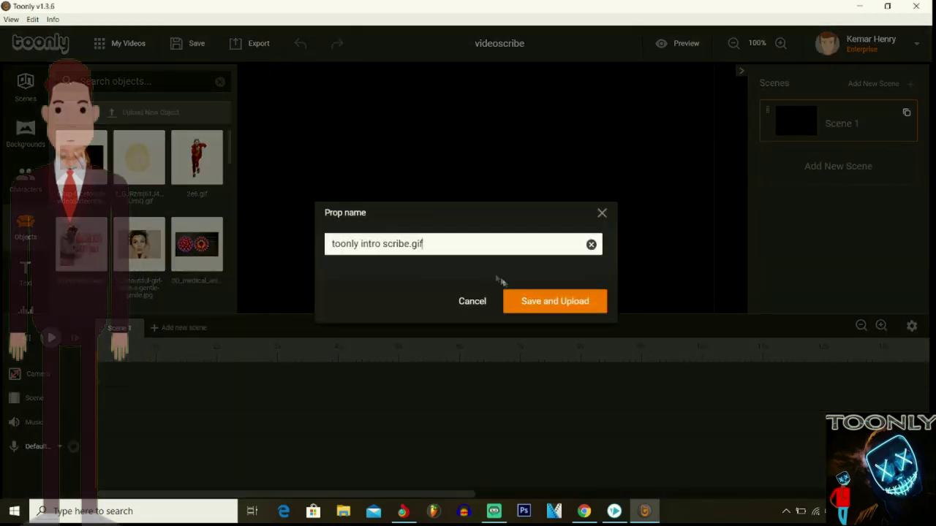
click(529, 301)
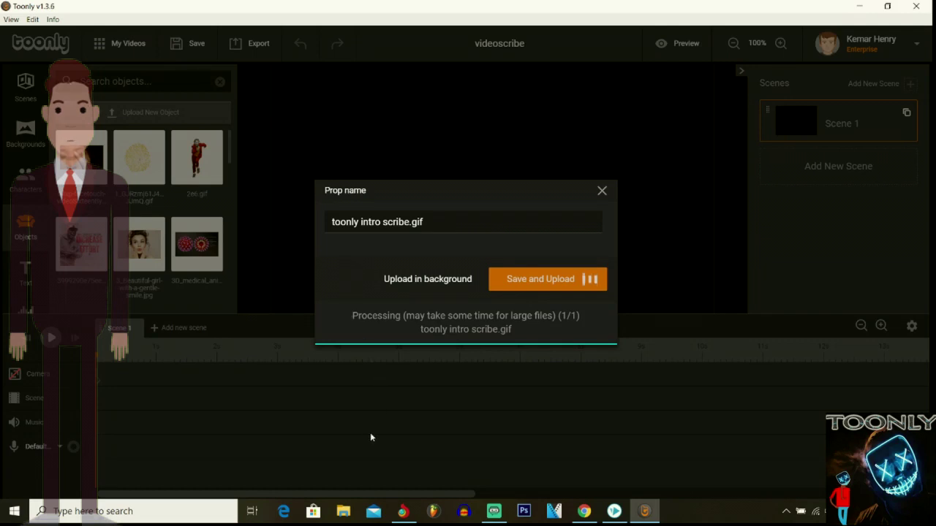
Examine the GIF files in the TANJIRO folder inside Zoro pics, and check the converted GIF's details on ezgif.com.
click(338, 519)
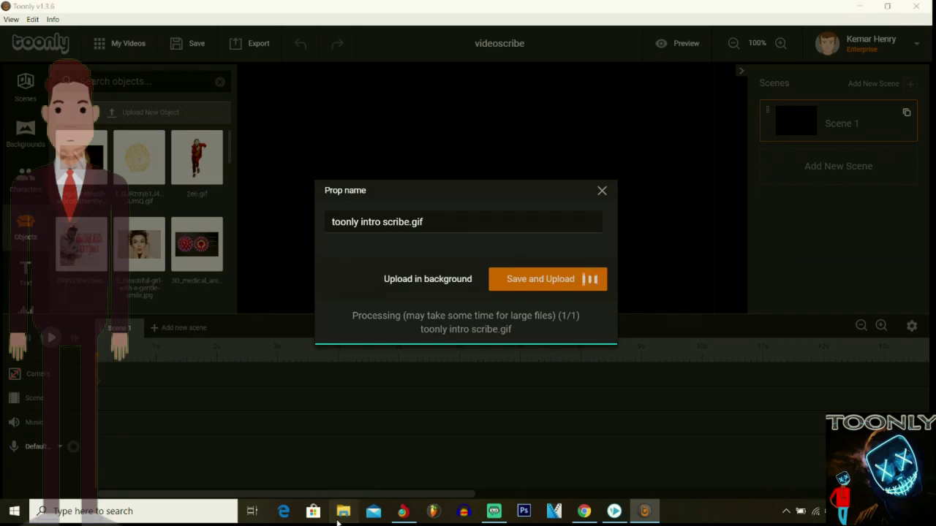
click(368, 296)
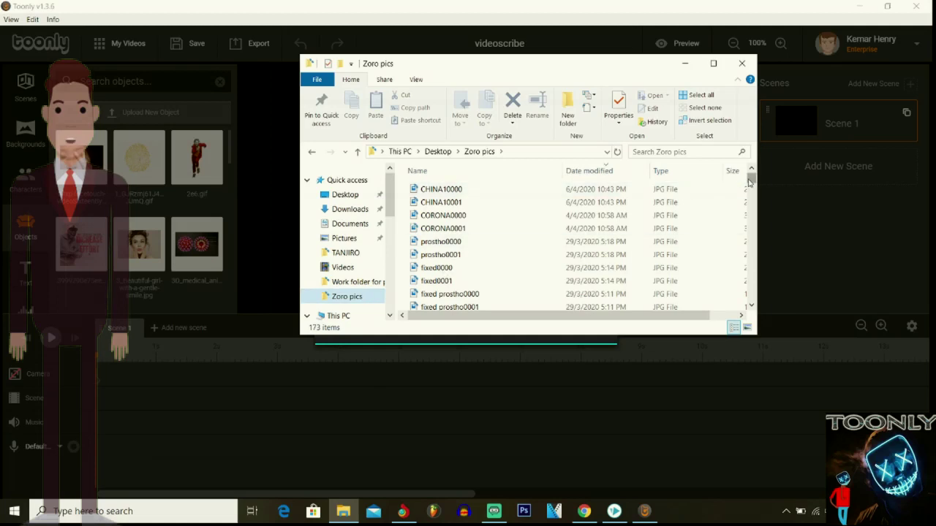
drag(749, 181, 749, 286)
scroll(554, 284, down, 1)
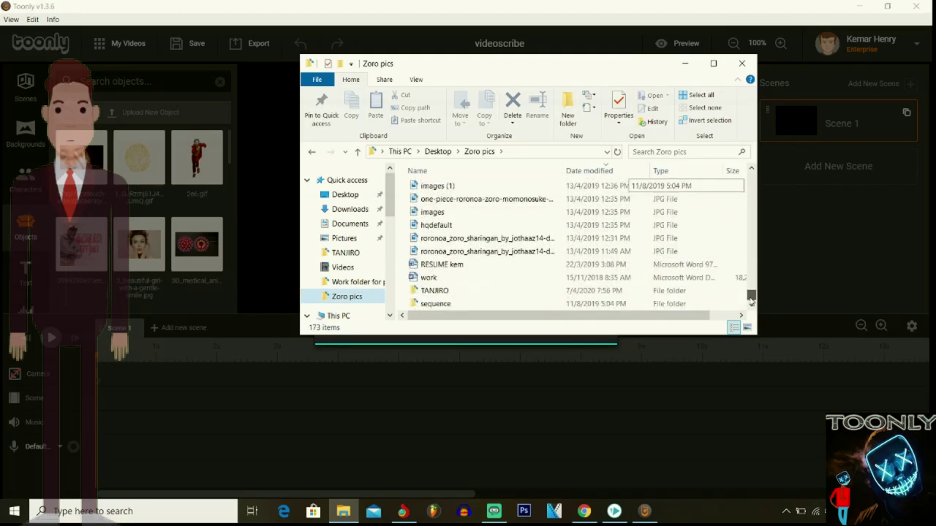
double_click(546, 289)
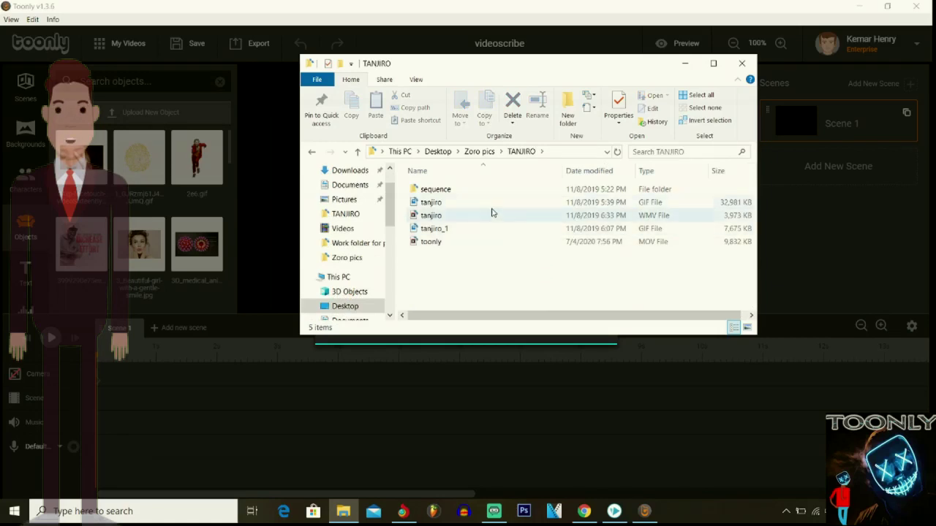
click(738, 66)
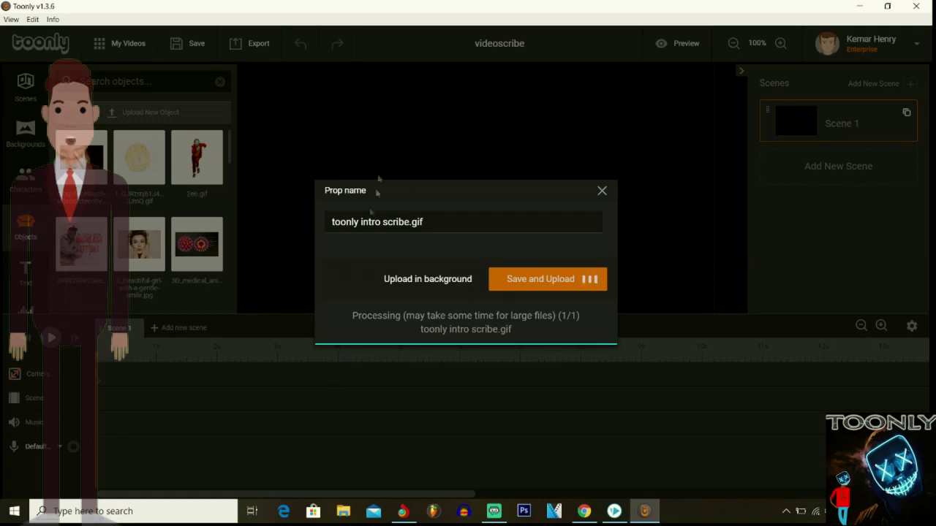
click(403, 511)
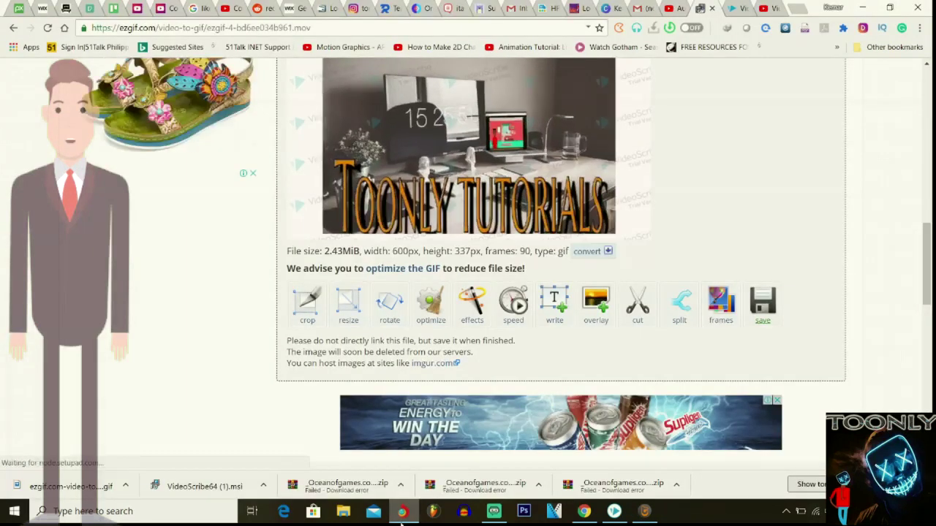
click(403, 511)
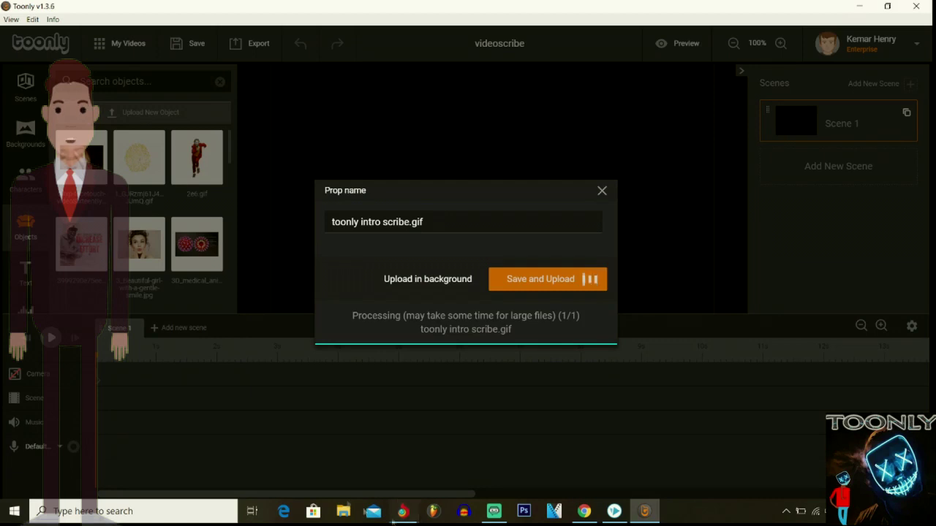
Let the prop upload continue in the background, search the objects for "scribe" and place toonly intro scribe.gif in Scene 1.
click(430, 285)
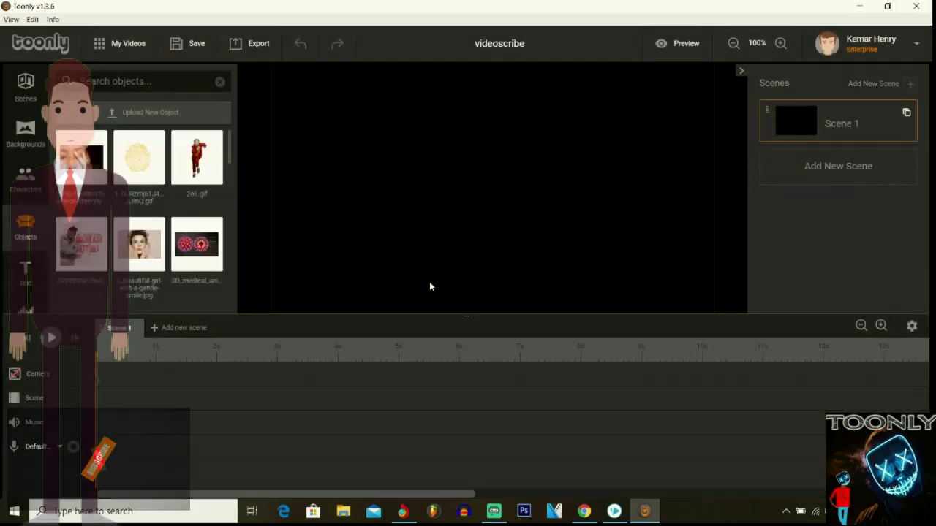
click(171, 83)
text(scribe)
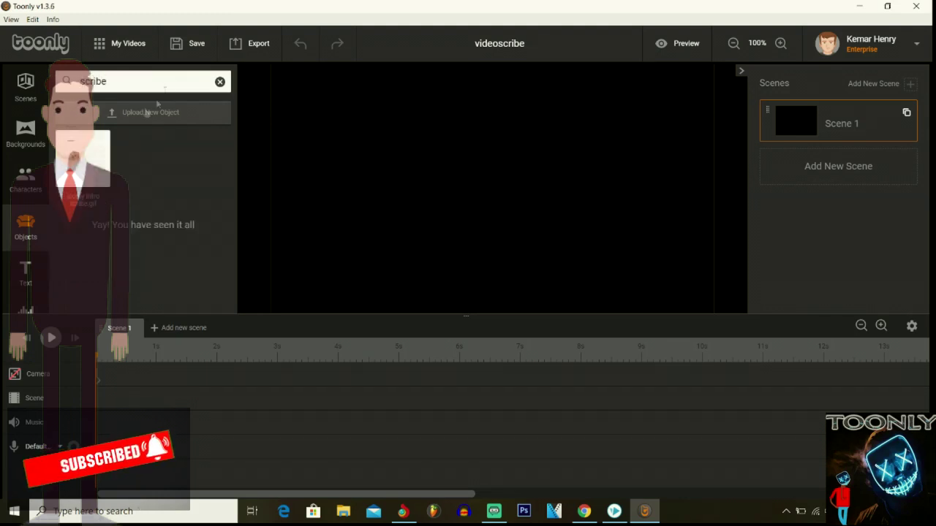
drag(80, 157, 439, 195)
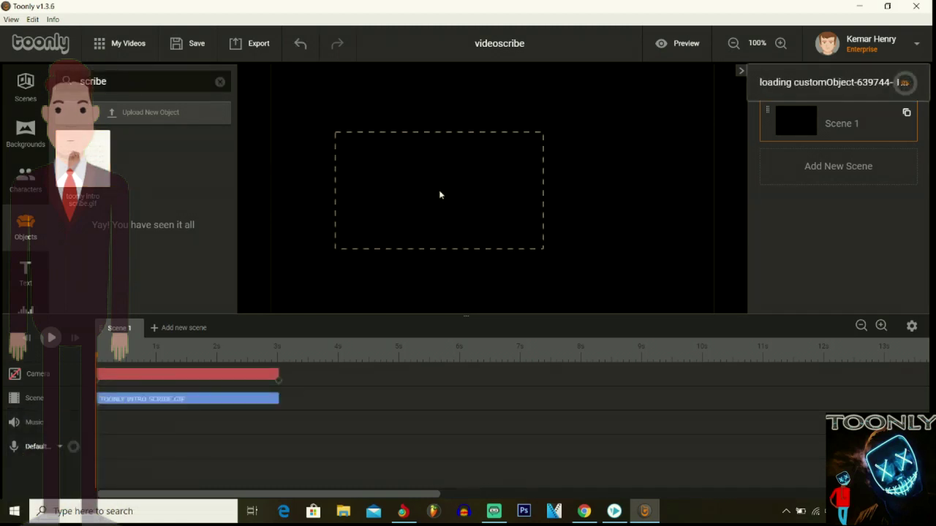
Enlarge the toonly intro scribe GIF to fill the whole stage and play the scene.
drag(544, 134, 707, 71)
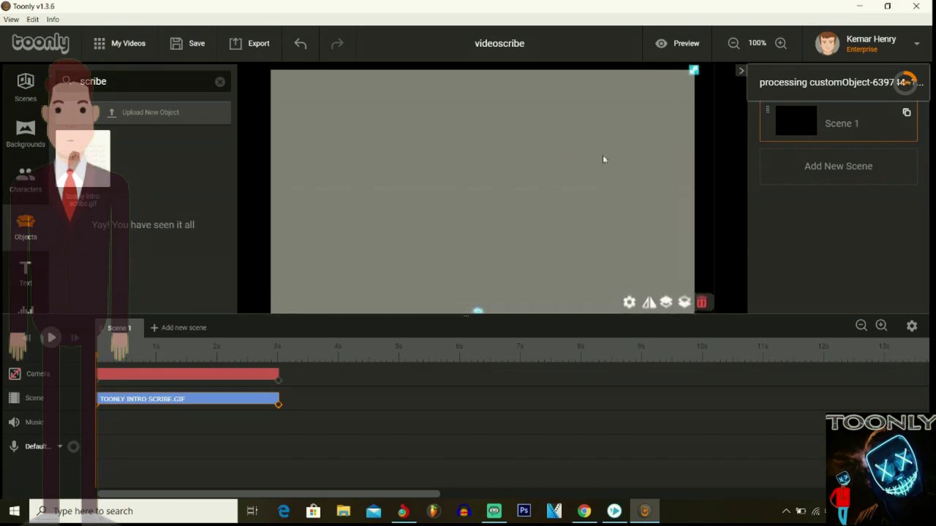
drag(706, 70, 717, 65)
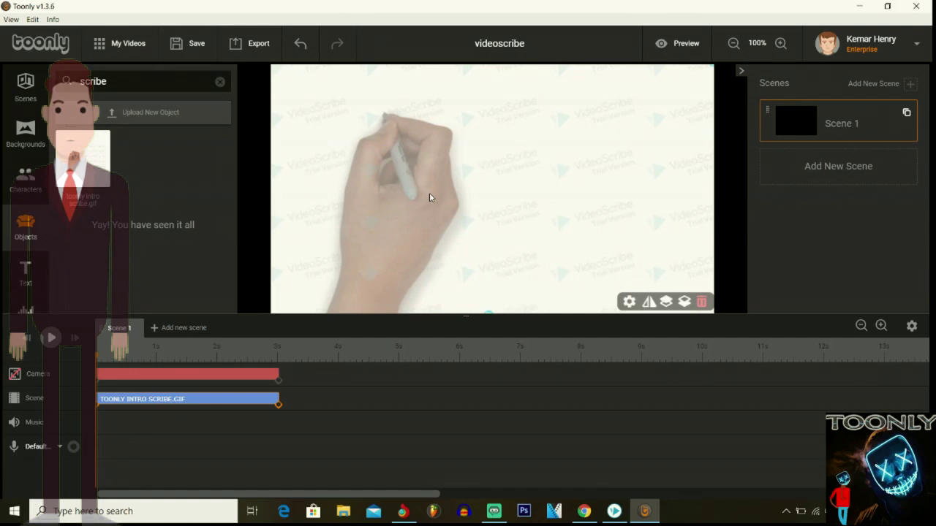
click(57, 341)
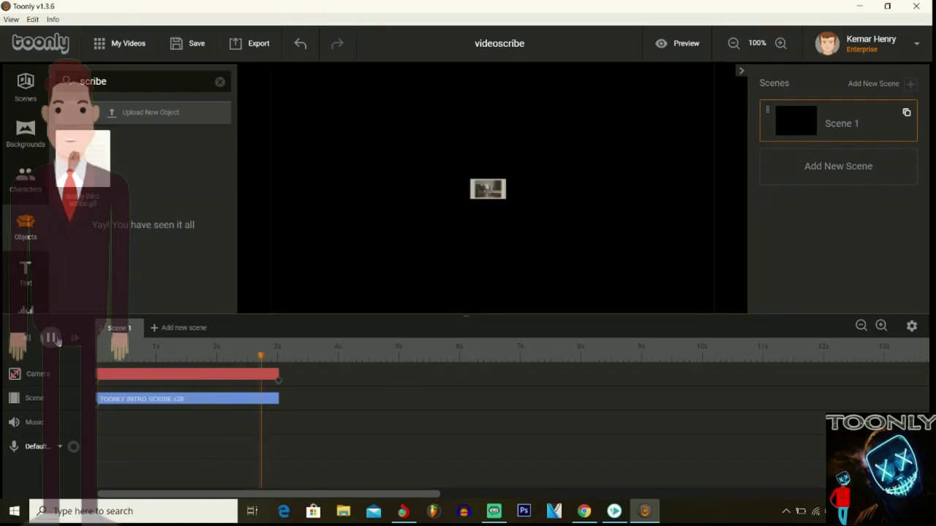
Extend the GIF's timeline clip to about 6.9 s and set both its In Effect and Out Effect to Instant.
drag(276, 398, 511, 402)
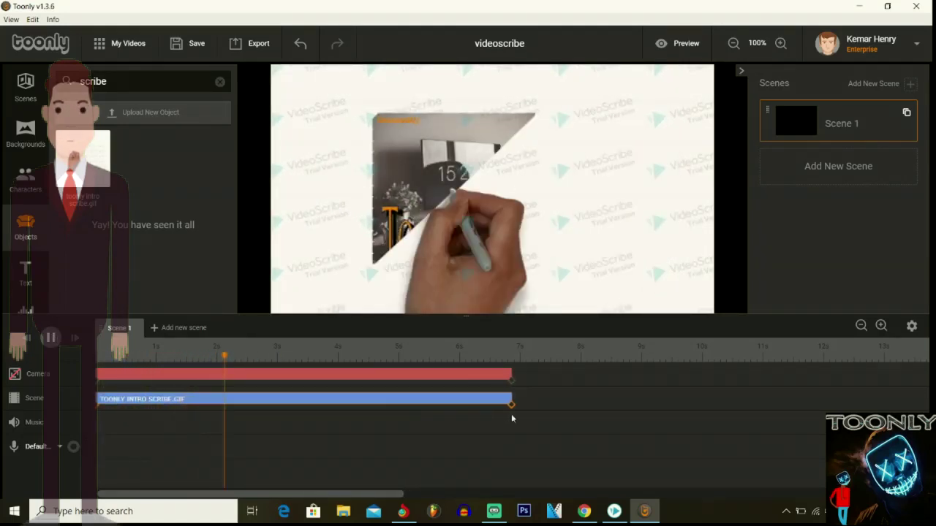
click(119, 399)
click(218, 315)
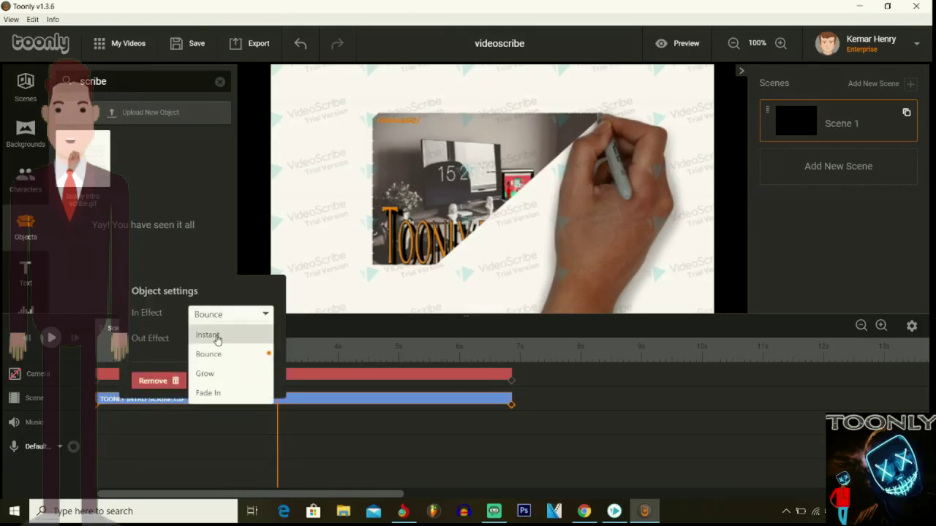
click(215, 335)
click(218, 340)
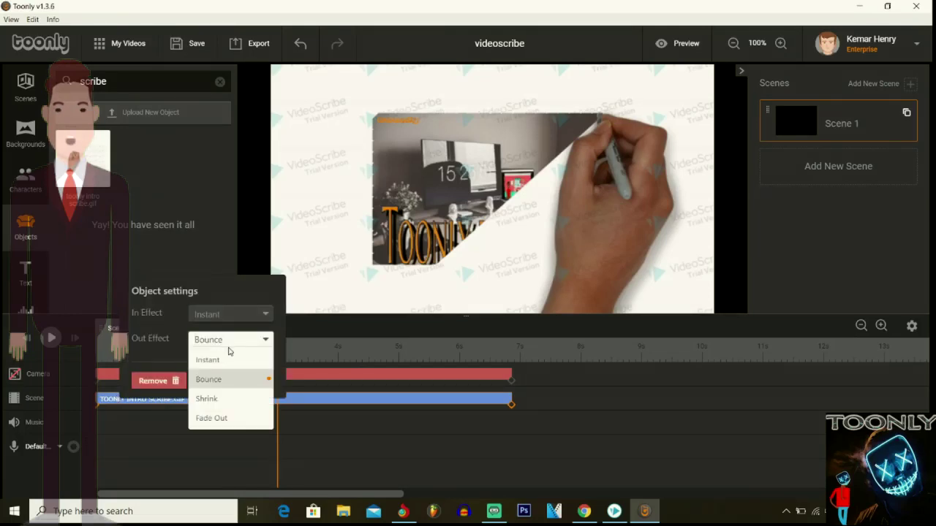
click(219, 361)
click(257, 382)
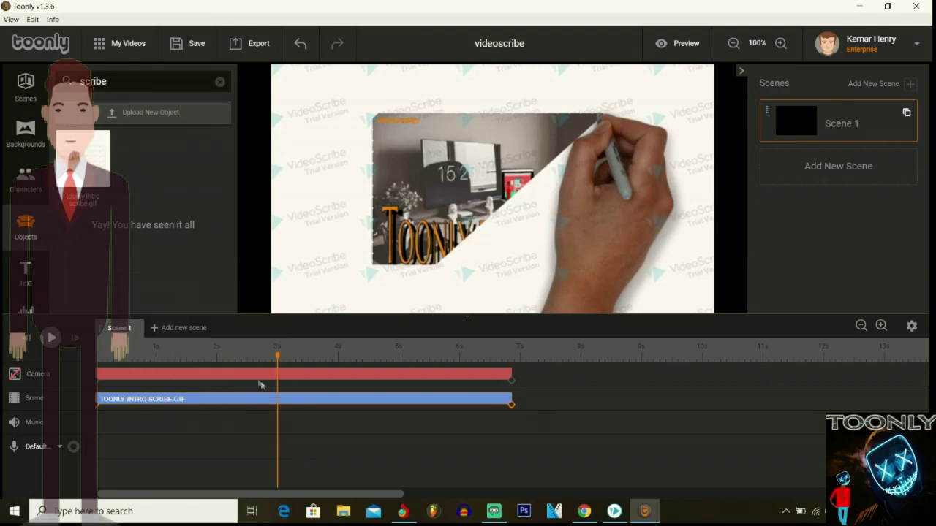
Play back the extended scene to check the whiteboard drawing animation, and pause it partway through.
click(51, 338)
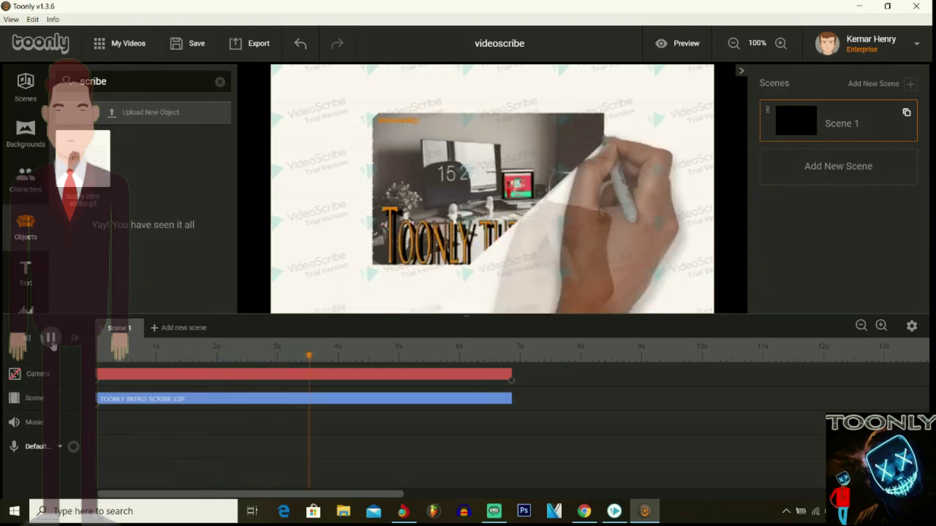
click(51, 339)
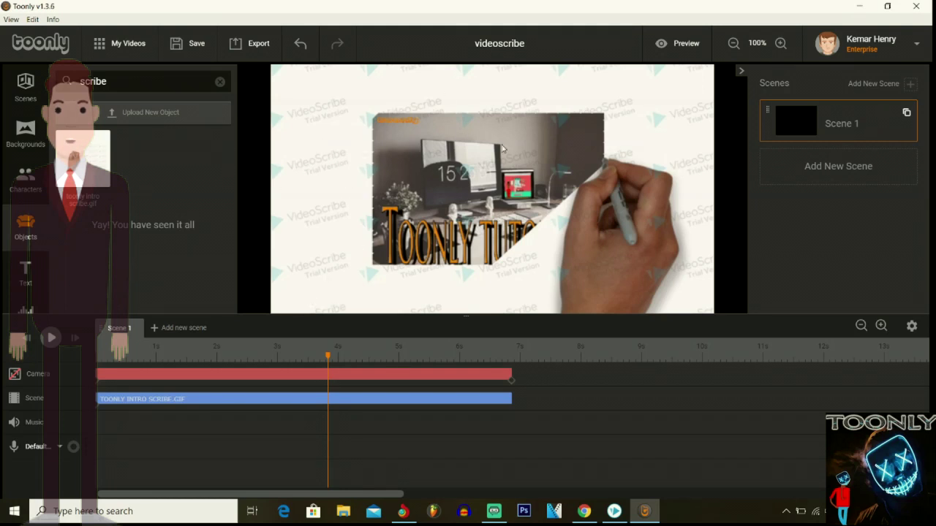
click(860, 6)
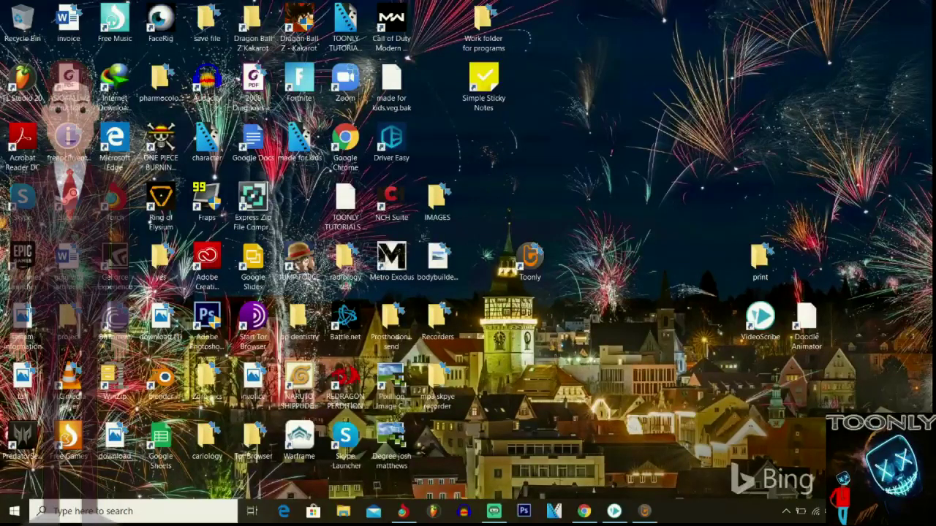
click(402, 512)
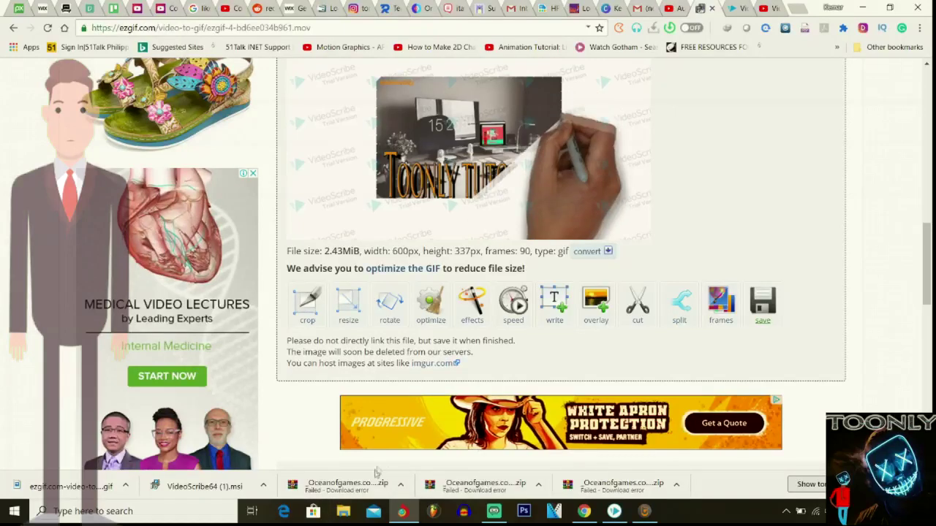
click(492, 518)
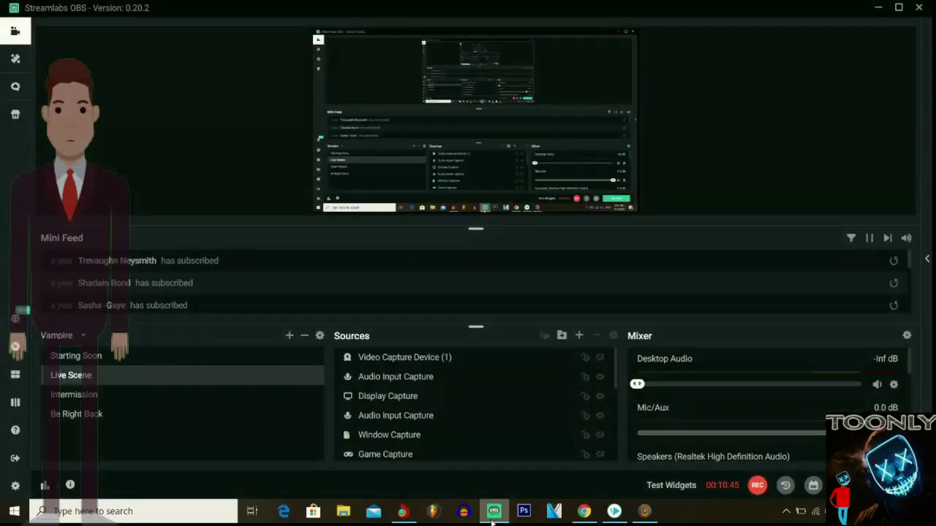